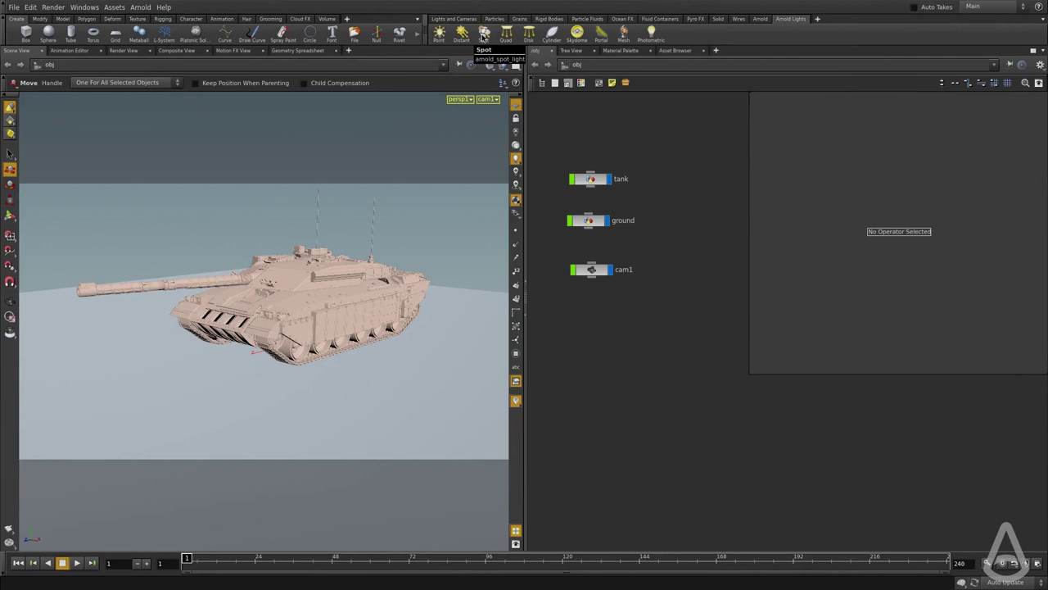
Add an Arnold spot light in front of the tank and raise it above the gun barrel, tilted downward.
{"action": "left_click", "coordinate": [485, 33]}
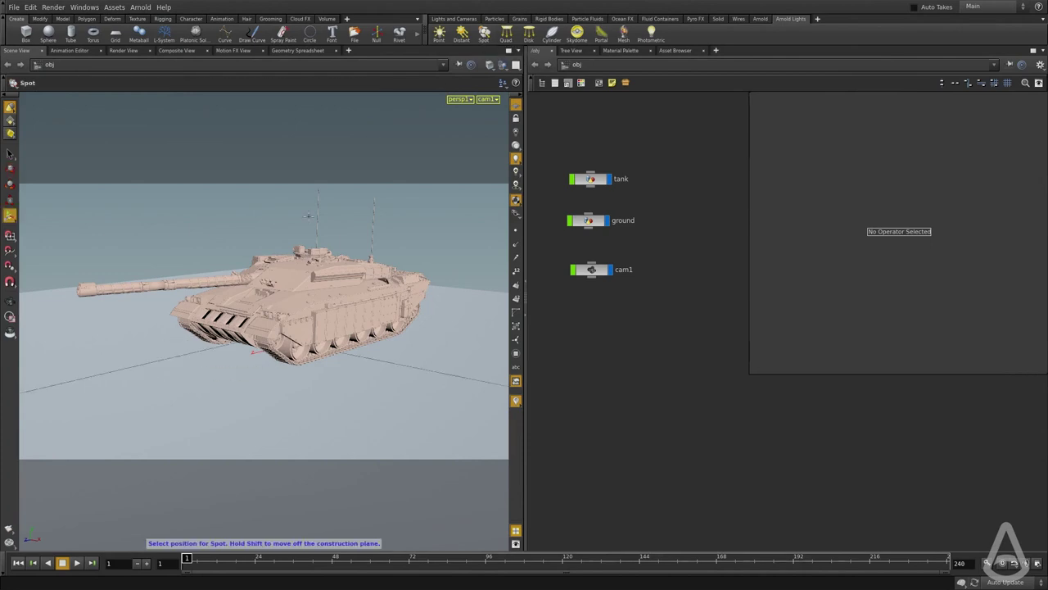
{"action": "left_click", "coordinate": [121, 361]}
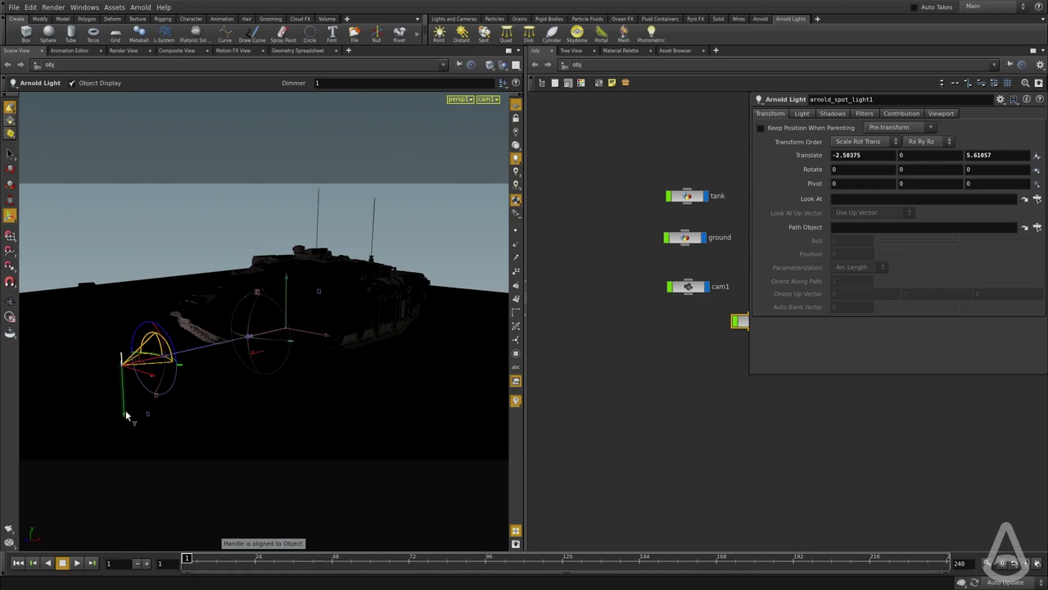
{"action": "left_click_drag", "start_coordinate": [125, 416], "coordinate": [75, 178]}
{"action": "key", "text": "ctrl+z"}
{"action": "key", "text": "ctrl+z"}
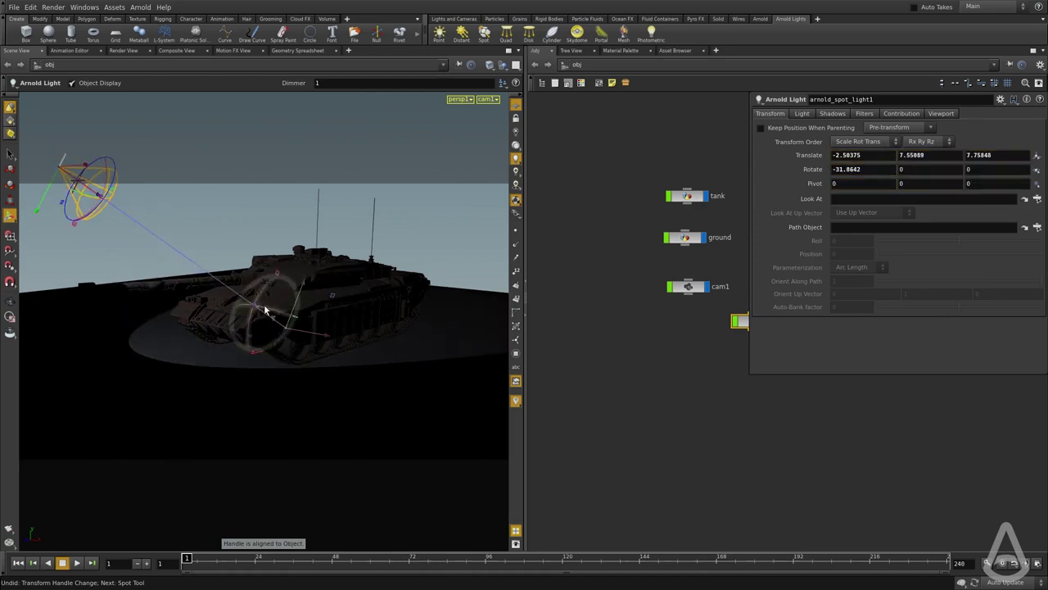
Aim the spot light at the tank with rotation about -36.2, -5.3, 5.3, and place its node below cam1.
{"action": "left_click_drag", "start_coordinate": [303, 290], "coordinate": [334, 357]}
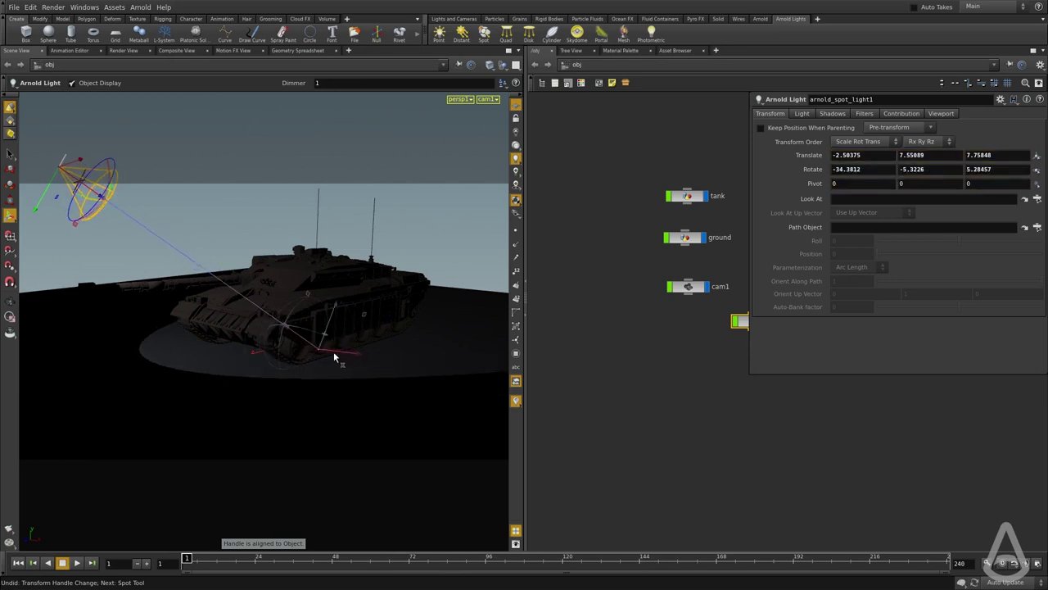
{"action": "left_click_drag", "start_coordinate": [298, 306], "coordinate": [321, 344]}
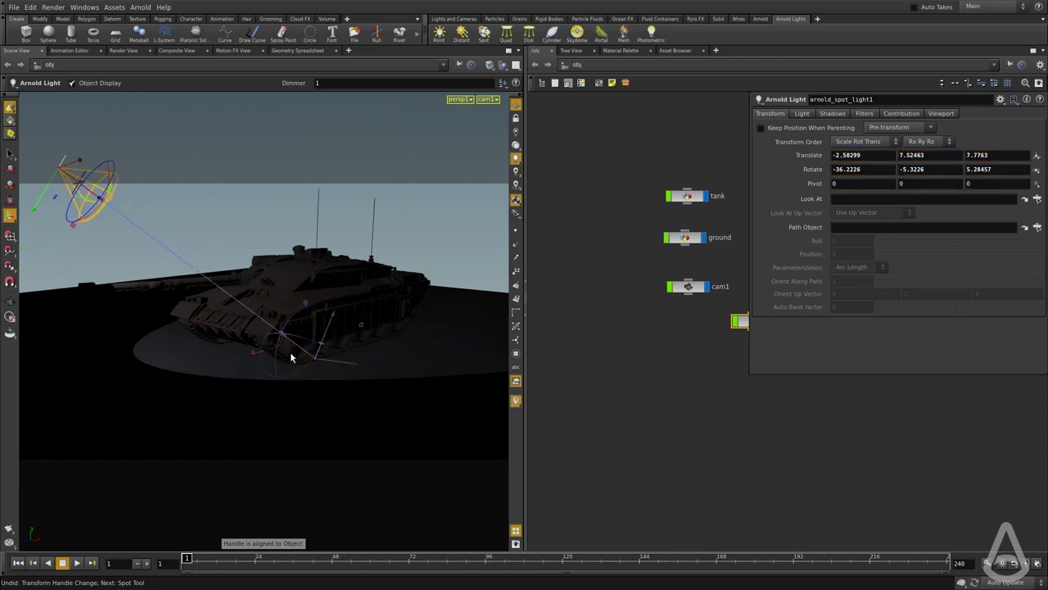
{"action": "middle_click_drag", "start_coordinate": [706, 394], "coordinate": [613, 412]}
{"action": "left_click_drag", "start_coordinate": [666, 339], "coordinate": [597, 422]}
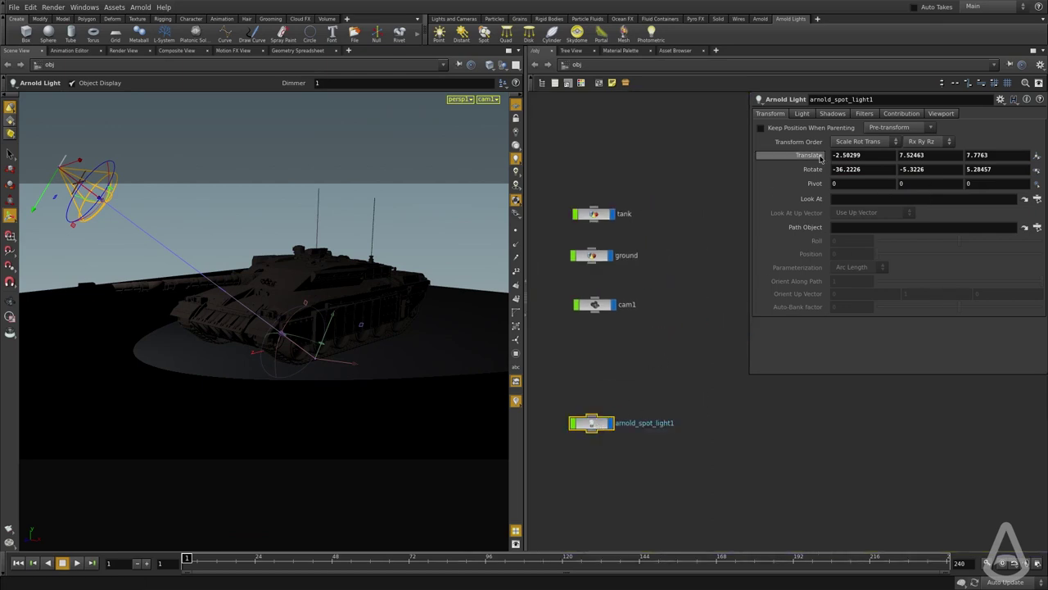
Show the Arnold render of the scene and set the spot light's intensity to 100.
{"action": "left_click", "coordinate": [800, 116]}
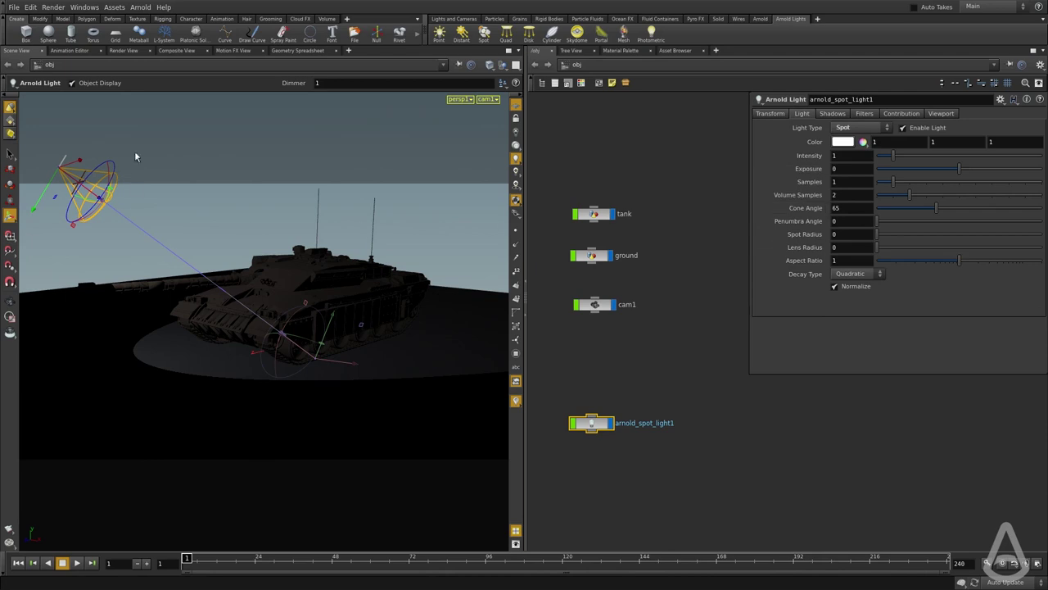
{"action": "left_click", "coordinate": [124, 50]}
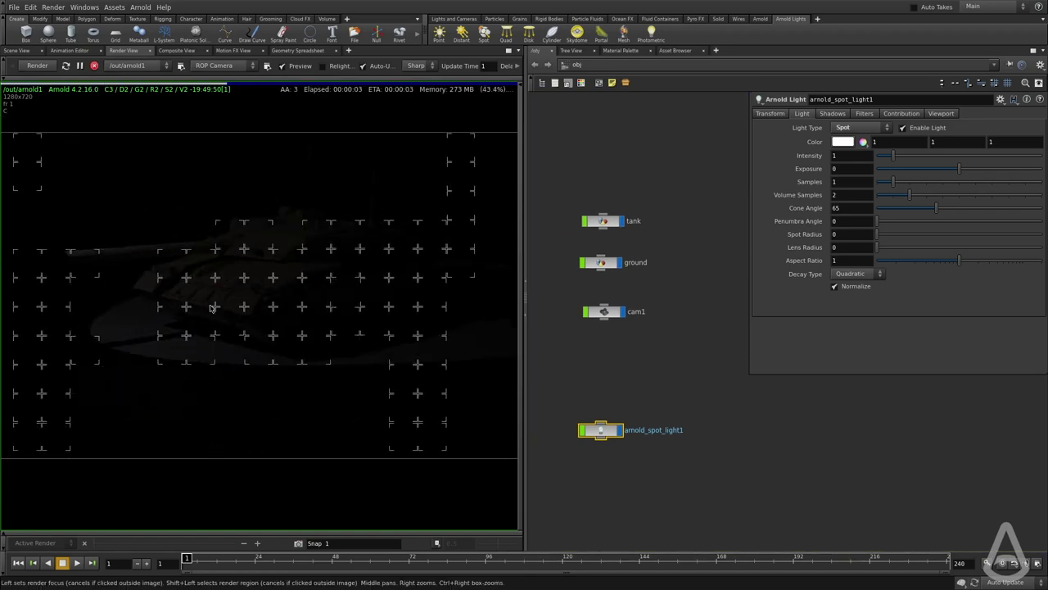
{"action": "scroll", "coordinate": [267, 333], "scroll_direction": "down", "scroll_amount": 2}
{"action": "middle_click_drag", "start_coordinate": [319, 342], "coordinate": [305, 360]}
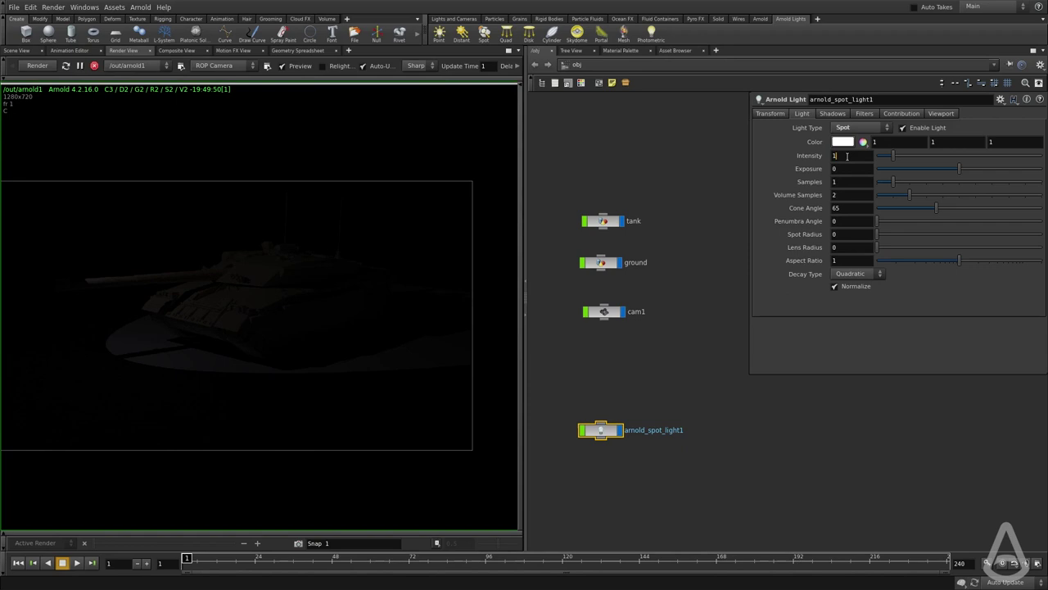
{"action": "key", "text": "Return"}
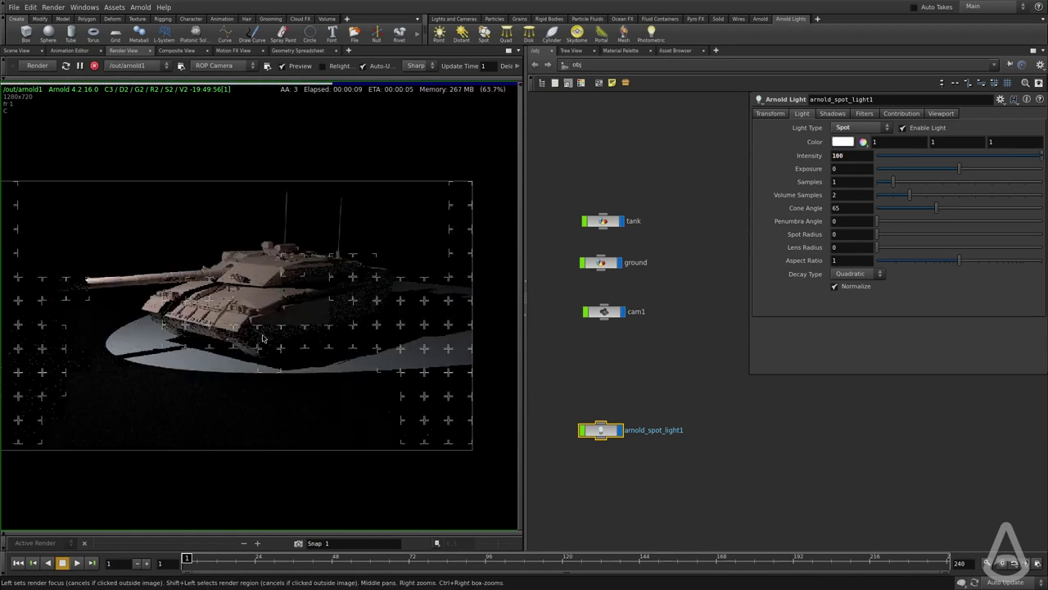
Give the spot light a warm peach color with hue 27 and saturation 0.479, and set its exposure to 1.
{"action": "left_click", "coordinate": [852, 143]}
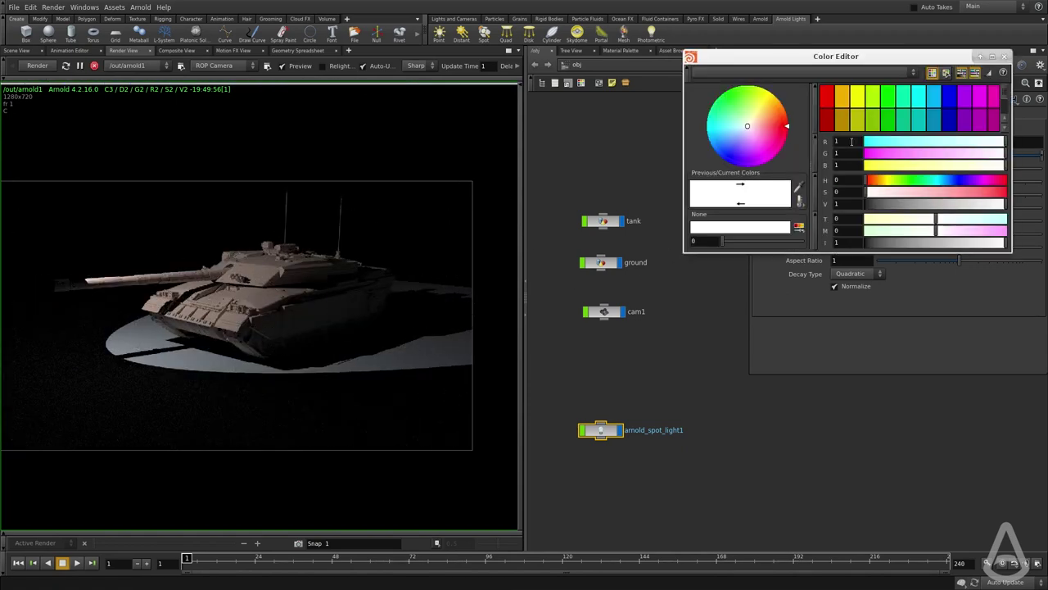
{"action": "left_click", "coordinate": [875, 181]}
{"action": "left_click_drag", "start_coordinate": [923, 193], "coordinate": [933, 193]}
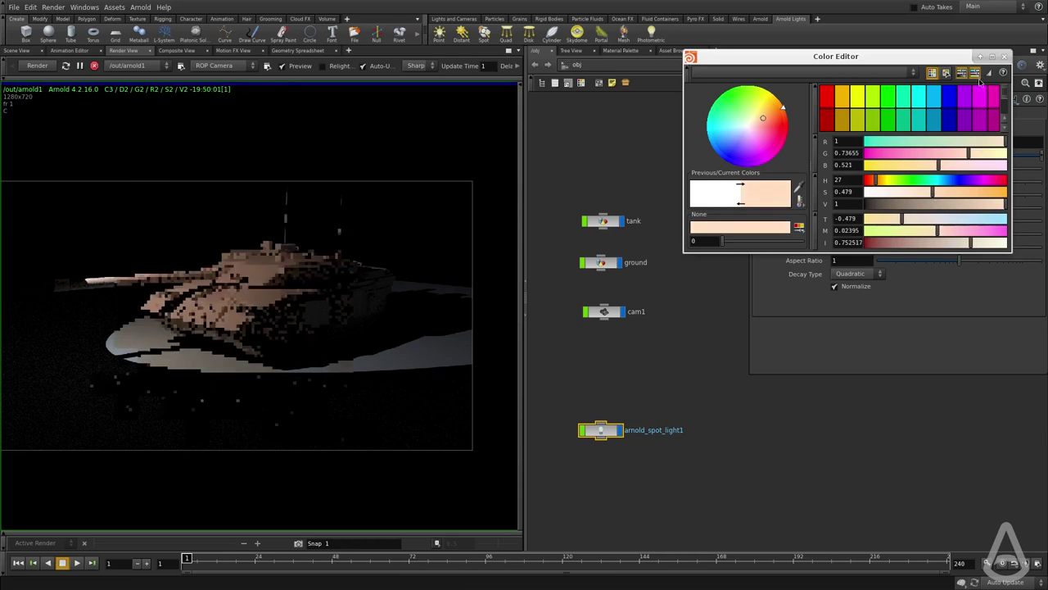
{"action": "left_click", "coordinate": [1004, 57]}
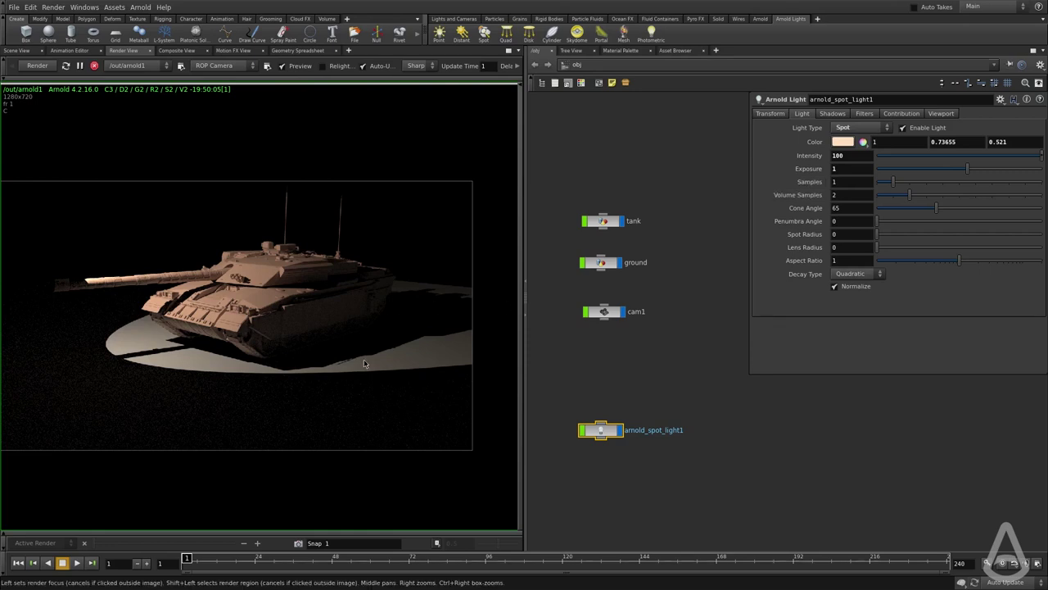
Widen the spot light's cone angle to 98.9 and soften its edge with a penumbra angle of 18.68.
{"action": "scroll", "coordinate": [417, 370], "scroll_direction": "up", "scroll_amount": 1}
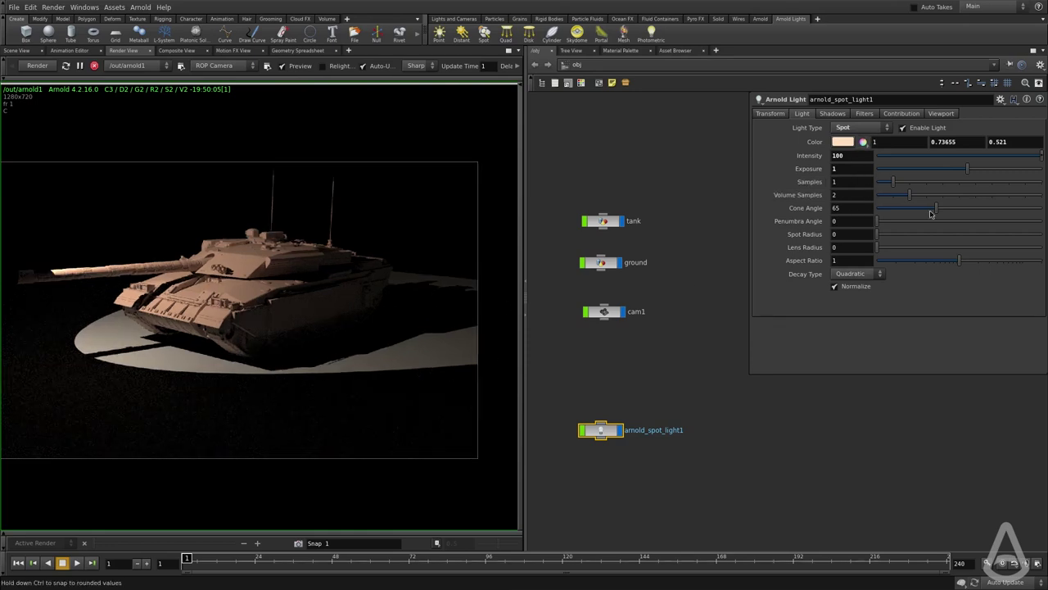
{"action": "left_click_drag", "start_coordinate": [949, 215], "coordinate": [967, 214]}
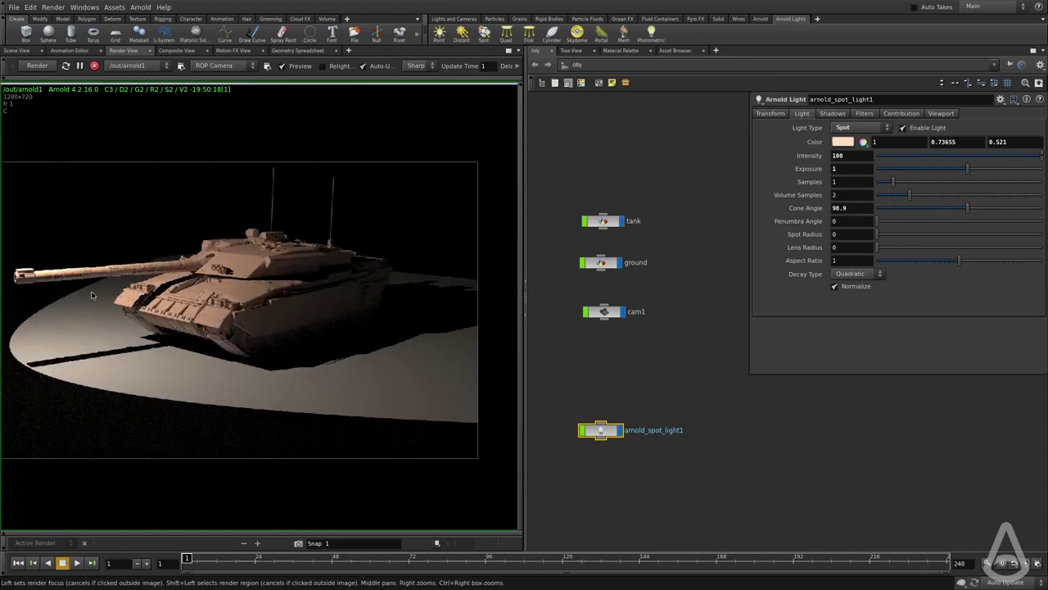
{"action": "scroll", "coordinate": [231, 352], "scroll_direction": "down", "scroll_amount": 1}
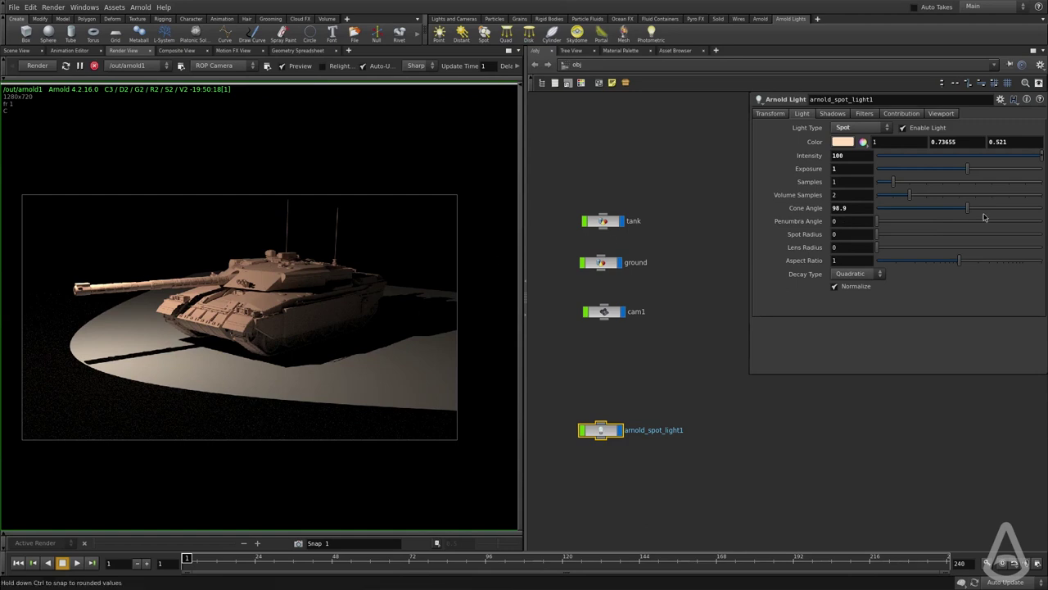
{"action": "left_click_drag", "start_coordinate": [888, 223], "coordinate": [983, 222]}
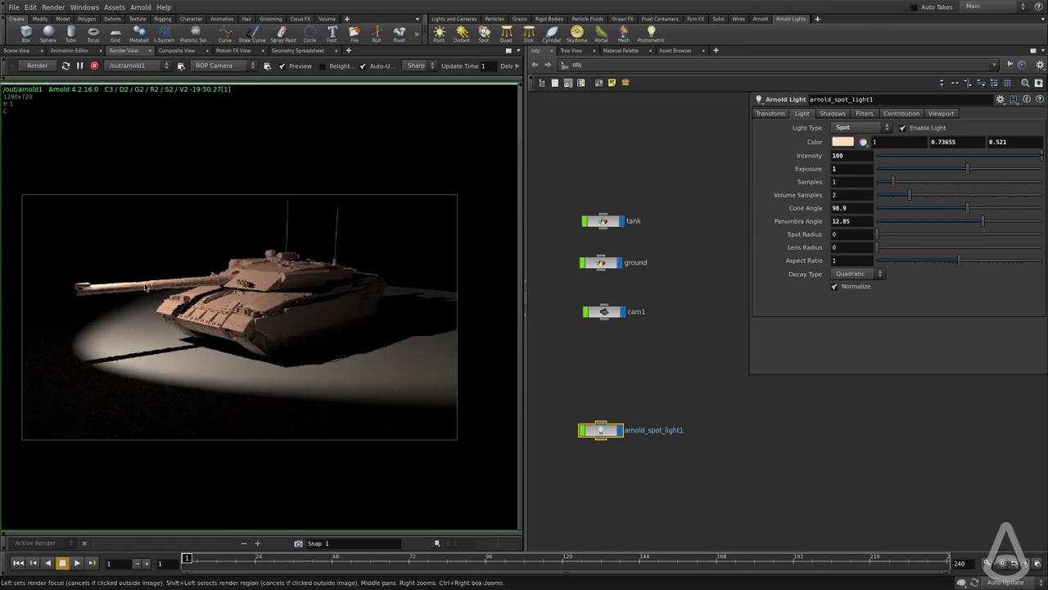
{"action": "left_click_drag", "start_coordinate": [1011, 223], "coordinate": [1030, 222]}
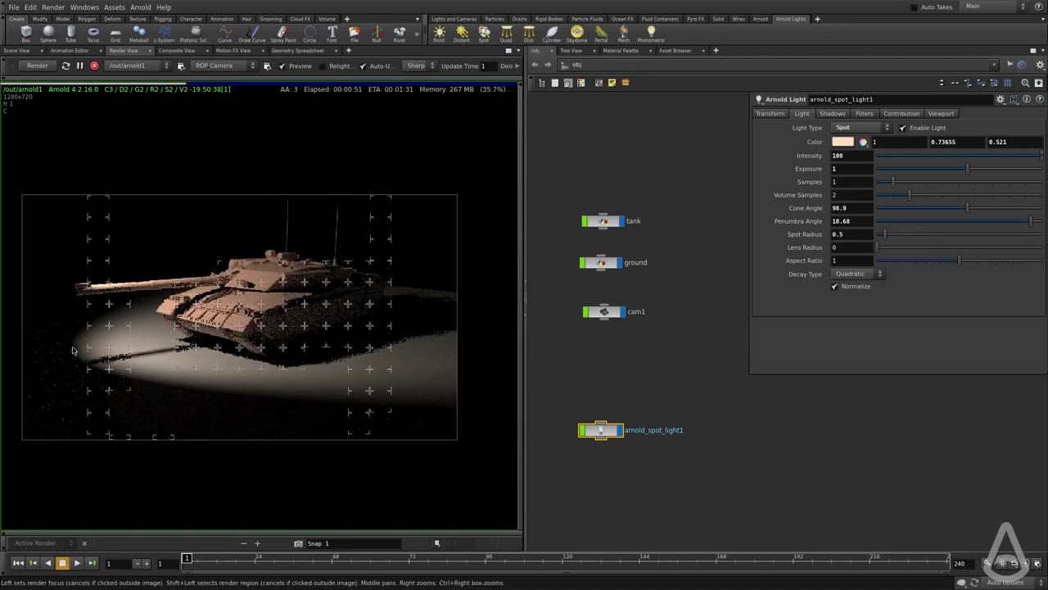
Soften the spot light's shadows by setting the spot radius to 1.03.
{"action": "scroll", "coordinate": [110, 367], "scroll_direction": "up", "scroll_amount": 5}
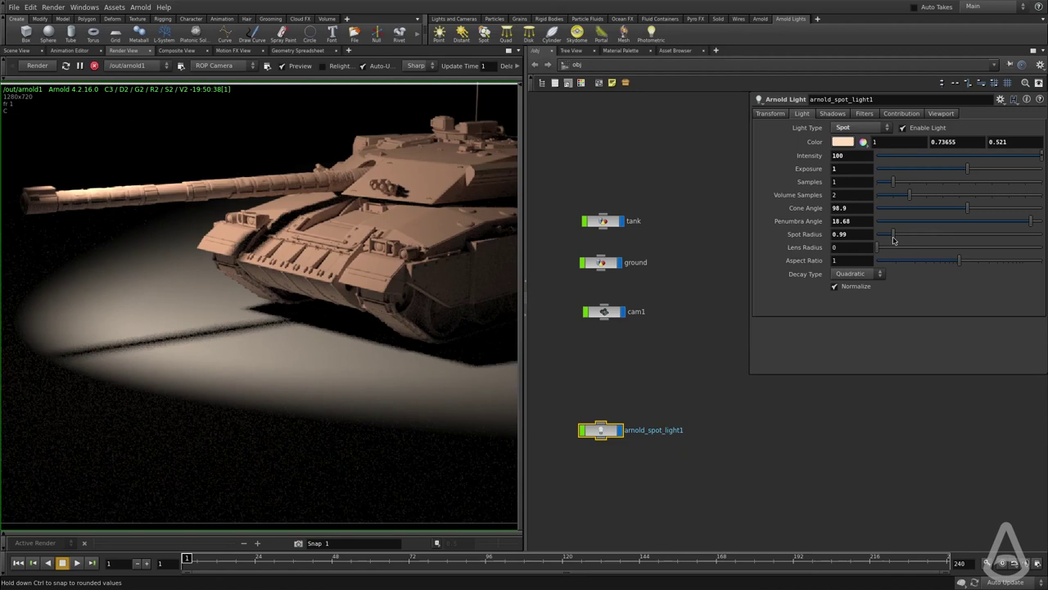
{"action": "left_click_drag", "start_coordinate": [893, 240], "coordinate": [895, 240]}
{"action": "scroll", "coordinate": [219, 332], "scroll_direction": "down", "scroll_amount": 3}
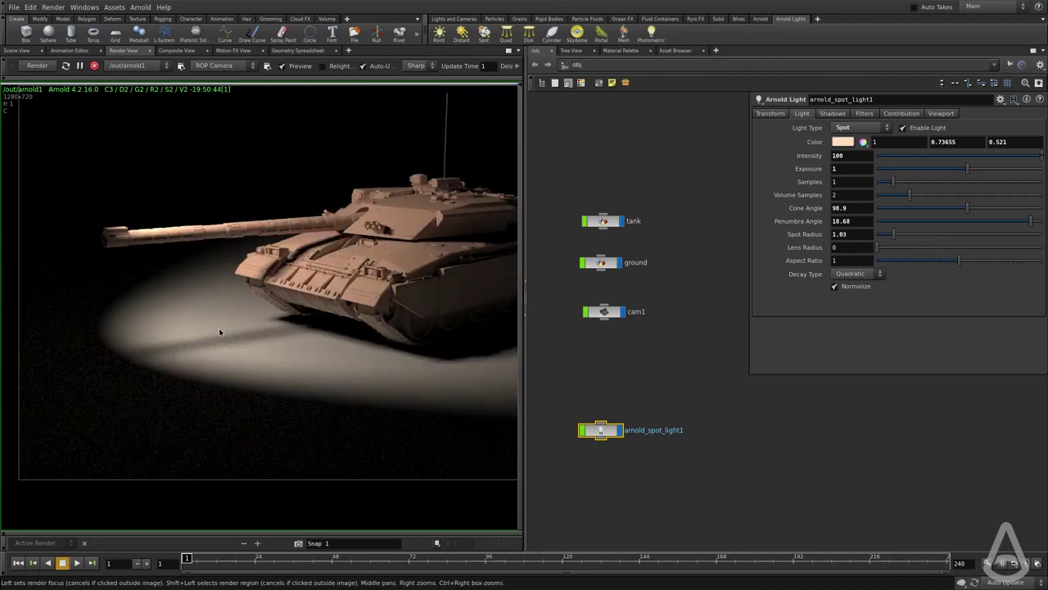
{"action": "scroll", "coordinate": [196, 348], "scroll_direction": "down", "scroll_amount": 2}
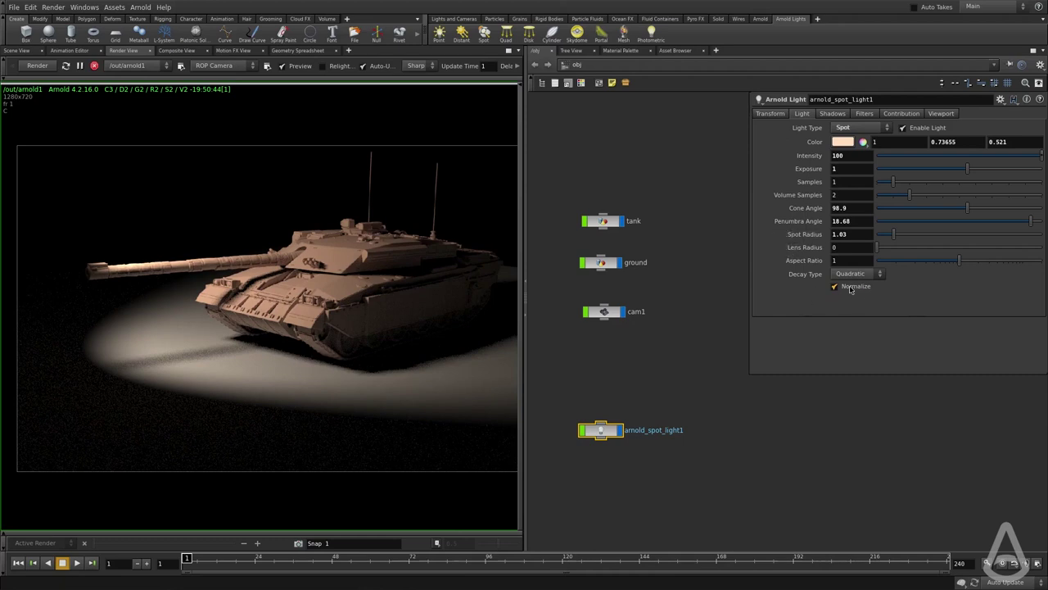
Disable Normalize on the spot light, try smaller spot radii ending at 0.83, and enable Normalize again.
{"action": "mouse_move", "coordinate": [851, 289]}
{"action": "left_click", "coordinate": [851, 286]}
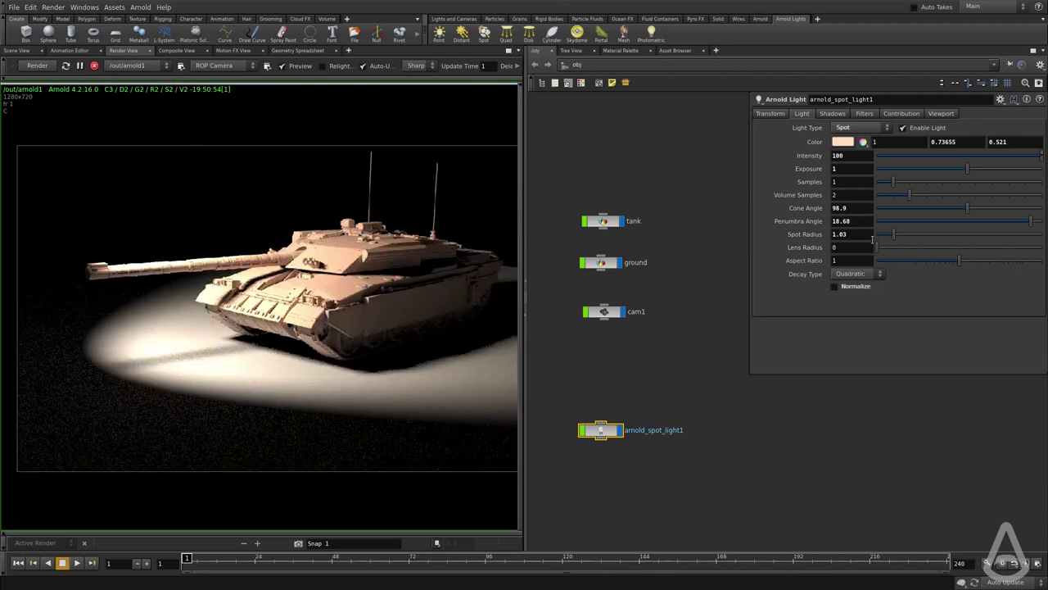
{"action": "left_click_drag", "start_coordinate": [886, 237], "coordinate": [868, 235]}
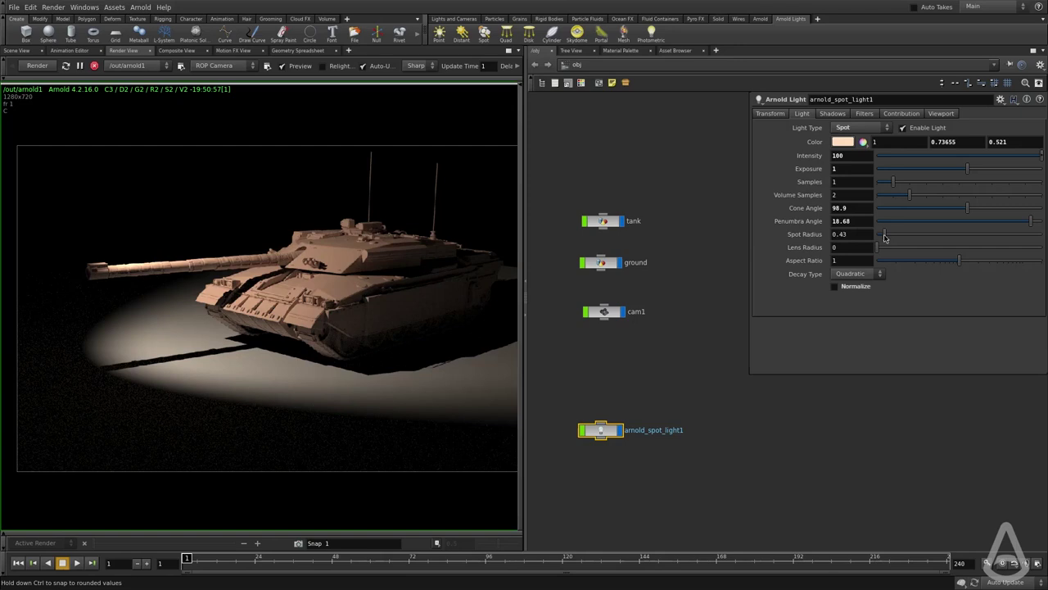
{"action": "left_click_drag", "start_coordinate": [885, 238], "coordinate": [893, 235]}
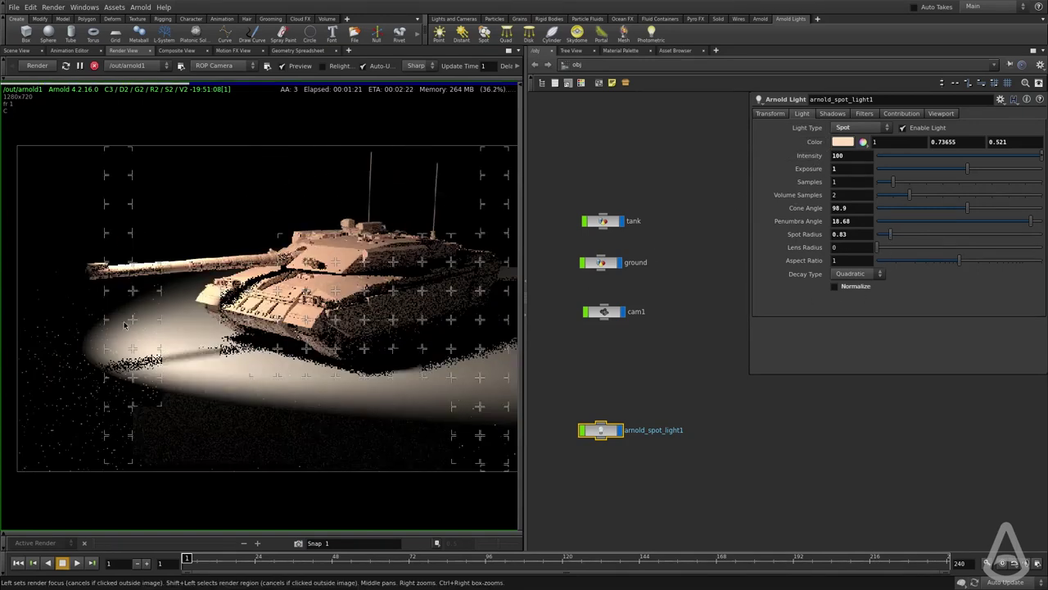
{"action": "left_click", "coordinate": [852, 287]}
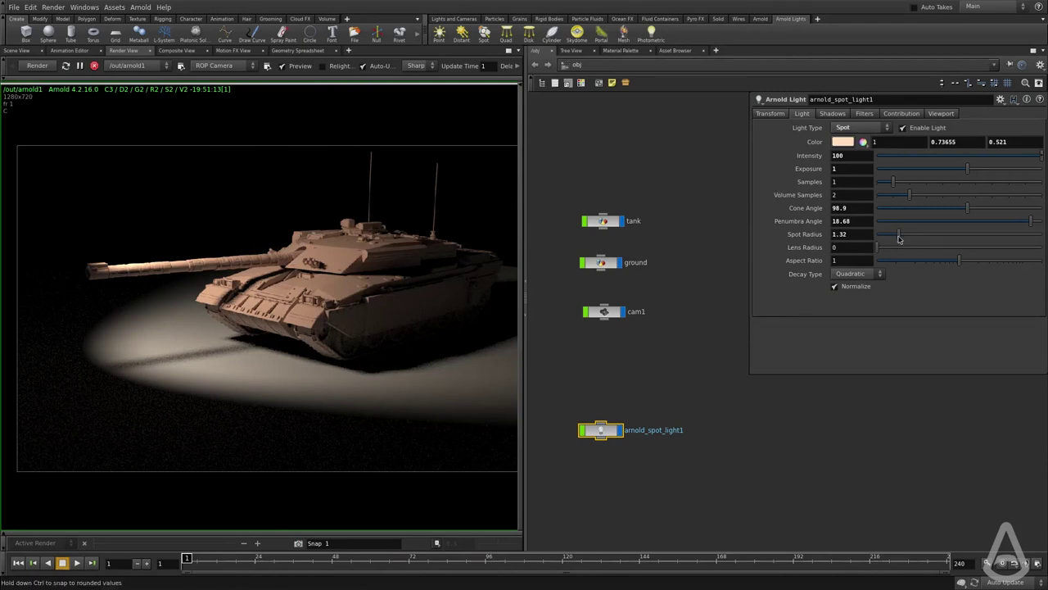
Set the spot light's spot radius to 1.32 and reselect its node in the network.
{"action": "left_click", "coordinate": [899, 238]}
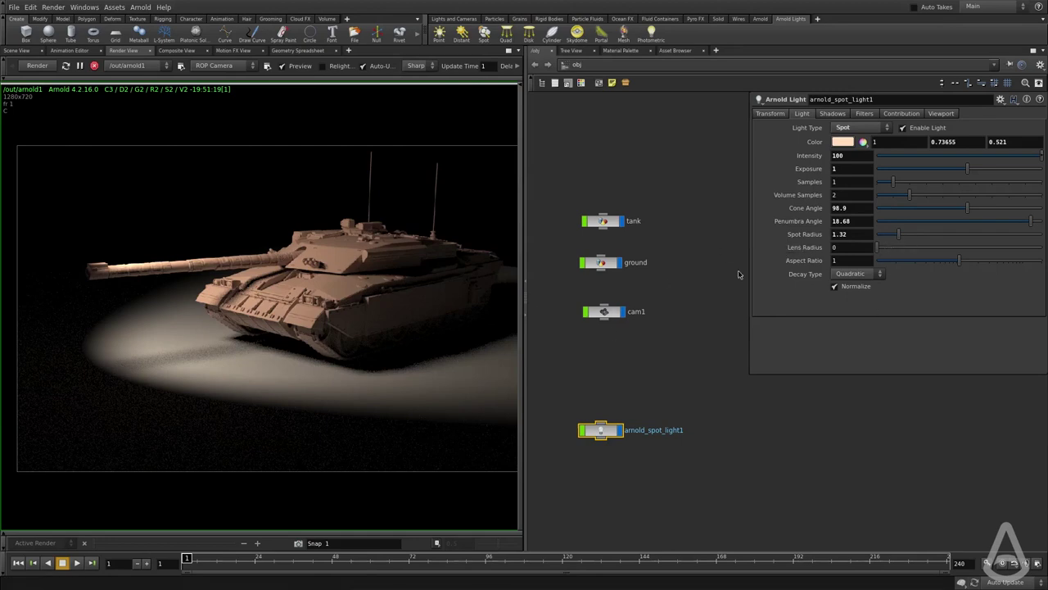
{"action": "middle_click_drag", "start_coordinate": [656, 377], "coordinate": [670, 336]}
{"action": "left_click_drag", "start_coordinate": [681, 326], "coordinate": [582, 430]}
Return to the 3D scene and look through cam1 with the camera locked to the view.
{"action": "left_click", "coordinate": [15, 51]}
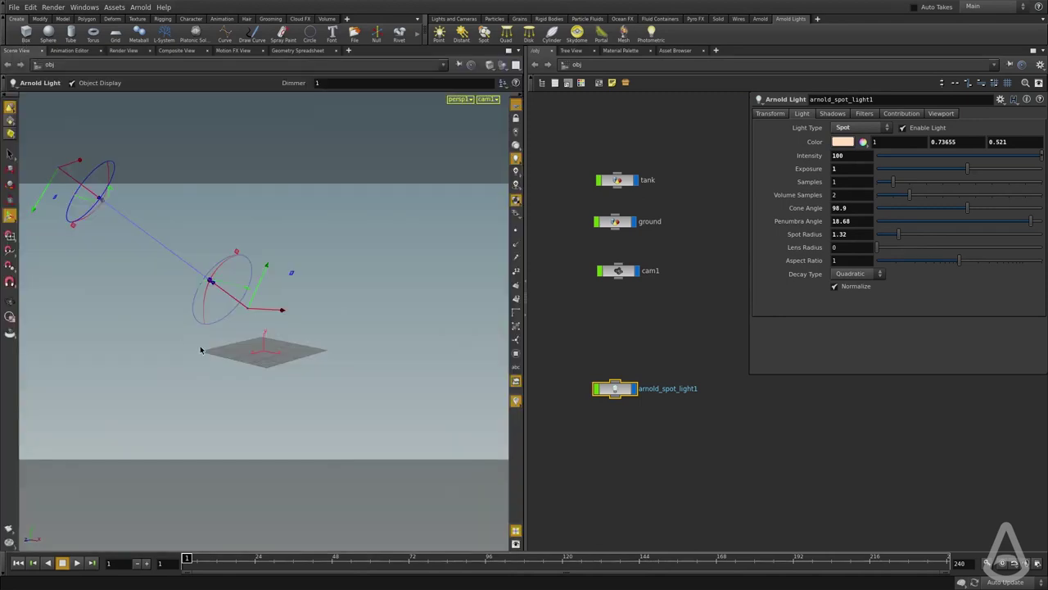
{"action": "key", "text": "space"}
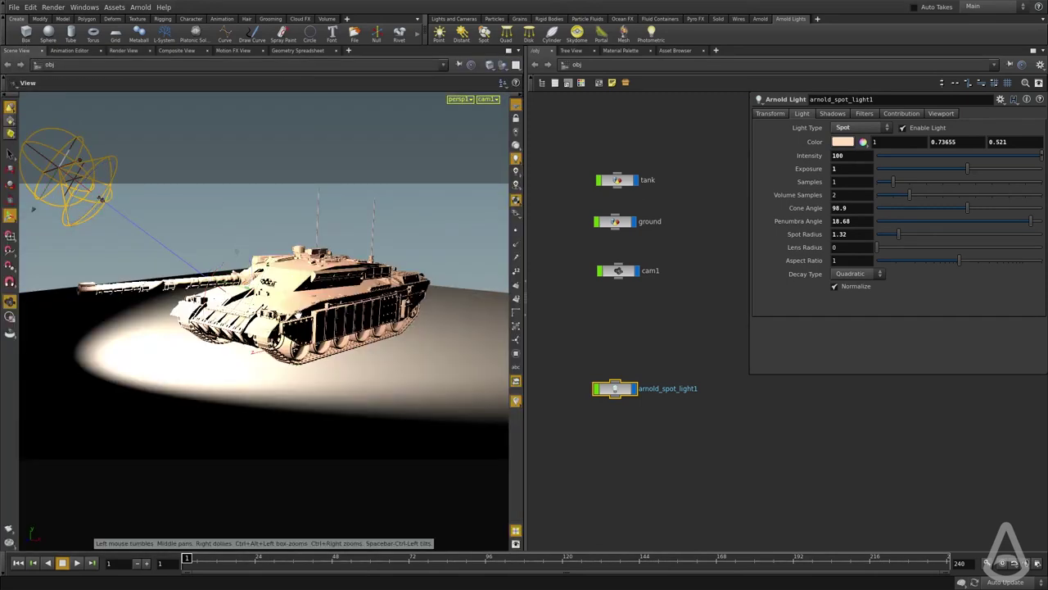
{"action": "scroll", "coordinate": [254, 315], "scroll_direction": "down", "scroll_amount": 3}
{"action": "left_click_drag", "start_coordinate": [245, 336], "coordinate": [205, 349]}
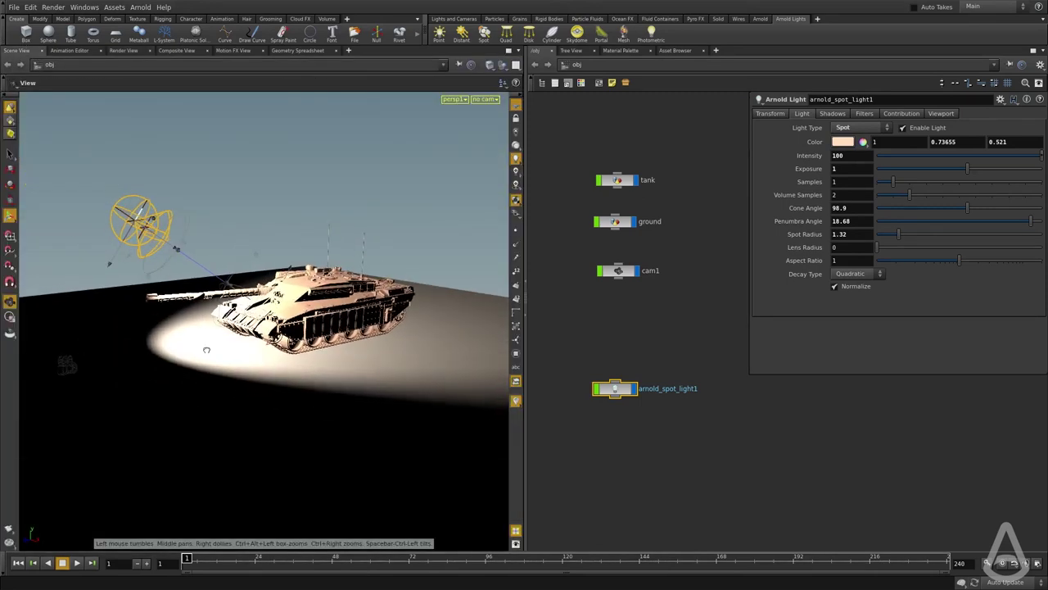
{"action": "left_click", "coordinate": [483, 99]}
{"action": "left_click", "coordinate": [489, 115]}
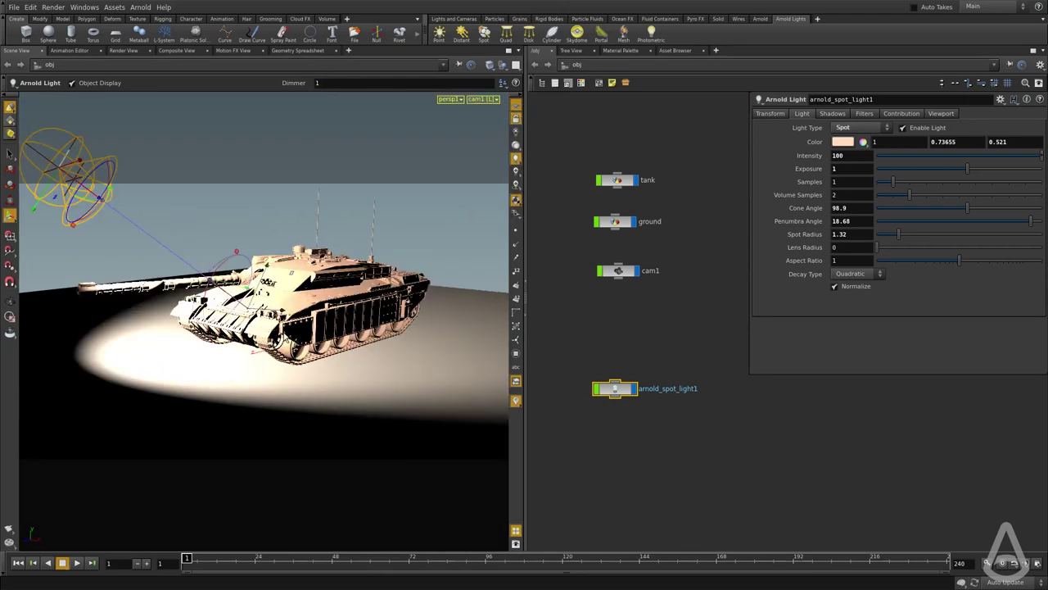
Move the spot light down near the ground in front of the gun barrel, shining horizontally toward the tank.
{"action": "key", "text": "space"}
{"action": "scroll", "coordinate": [387, 296], "scroll_direction": "down", "scroll_amount": 3}
{"action": "left_click_drag", "start_coordinate": [387, 295], "coordinate": [105, 373]}
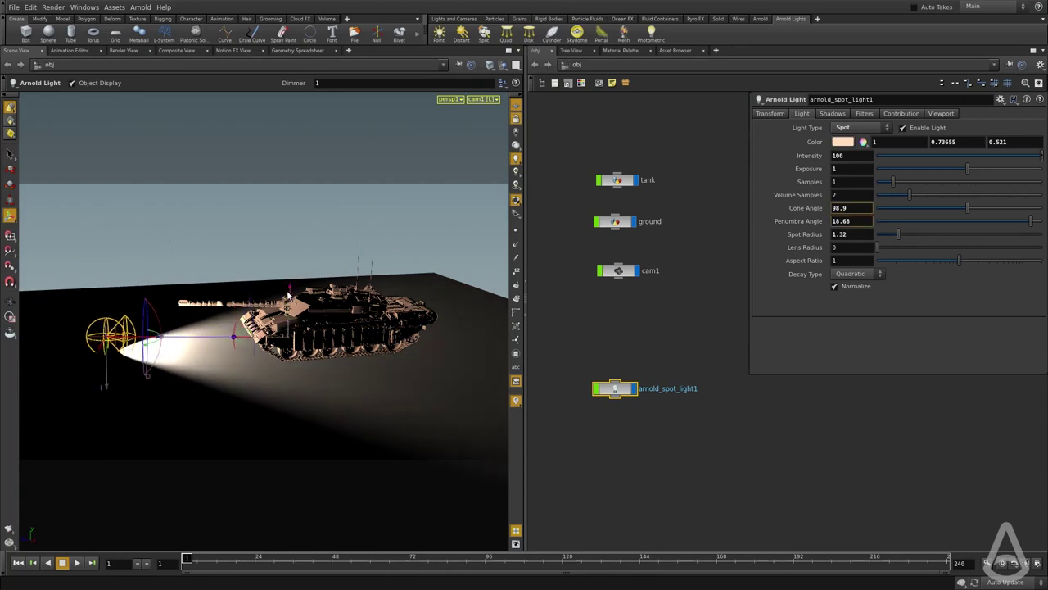
Pull the spot light away from the tank, out past the edge of the ground plane.
{"action": "key", "text": "space"}
{"action": "right_click_drag", "start_coordinate": [285, 282], "coordinate": [143, 300]}
{"action": "left_click_drag", "start_coordinate": [142, 300], "coordinate": [170, 343]}
{"action": "key", "text": "Return"}
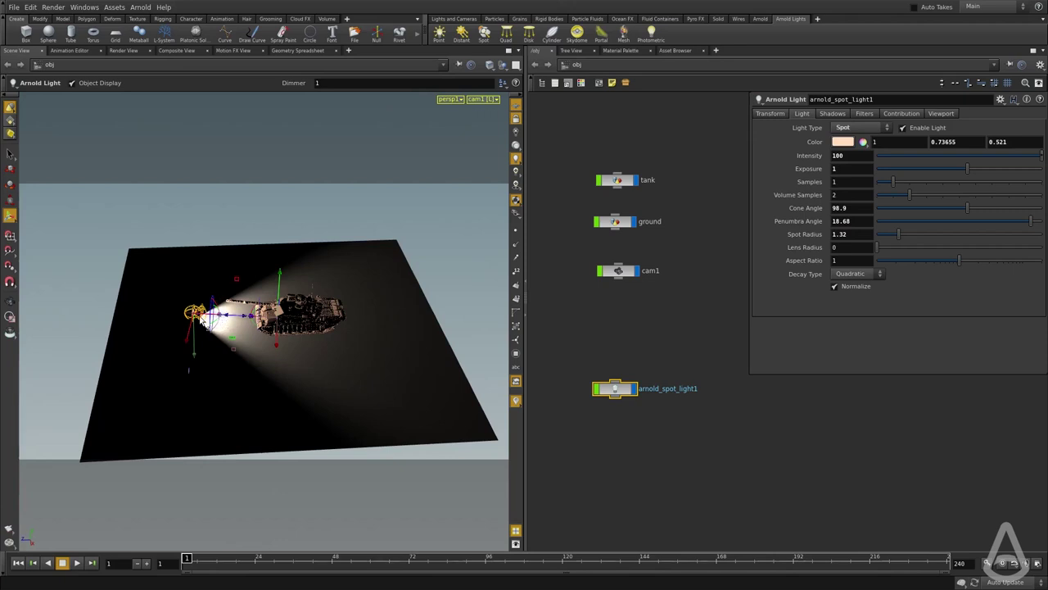
{"action": "left_click_drag", "start_coordinate": [197, 312], "coordinate": [26, 306]}
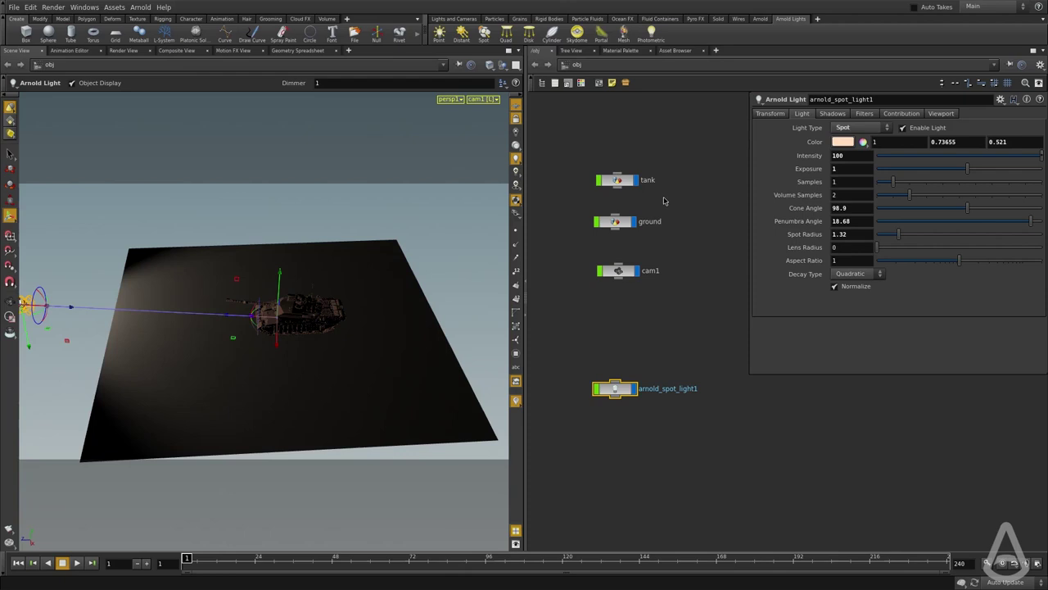
Set the ground object's uniform scale to 50.
{"action": "scroll", "coordinate": [661, 229], "scroll_direction": "down", "scroll_amount": 2}
{"action": "scroll", "coordinate": [665, 266], "scroll_direction": "up", "scroll_amount": 1}
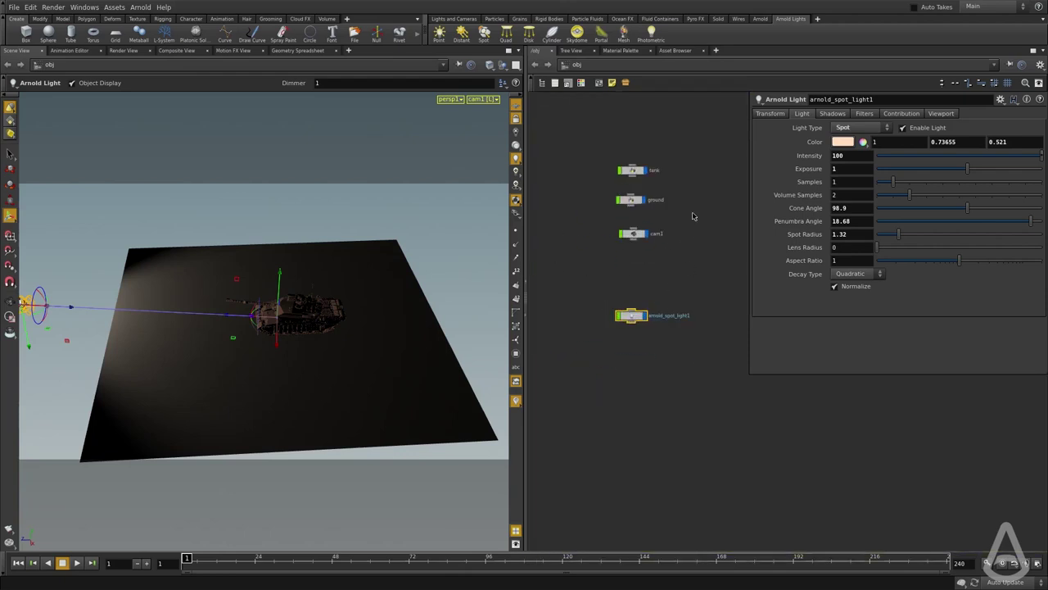
{"action": "left_click", "coordinate": [631, 199]}
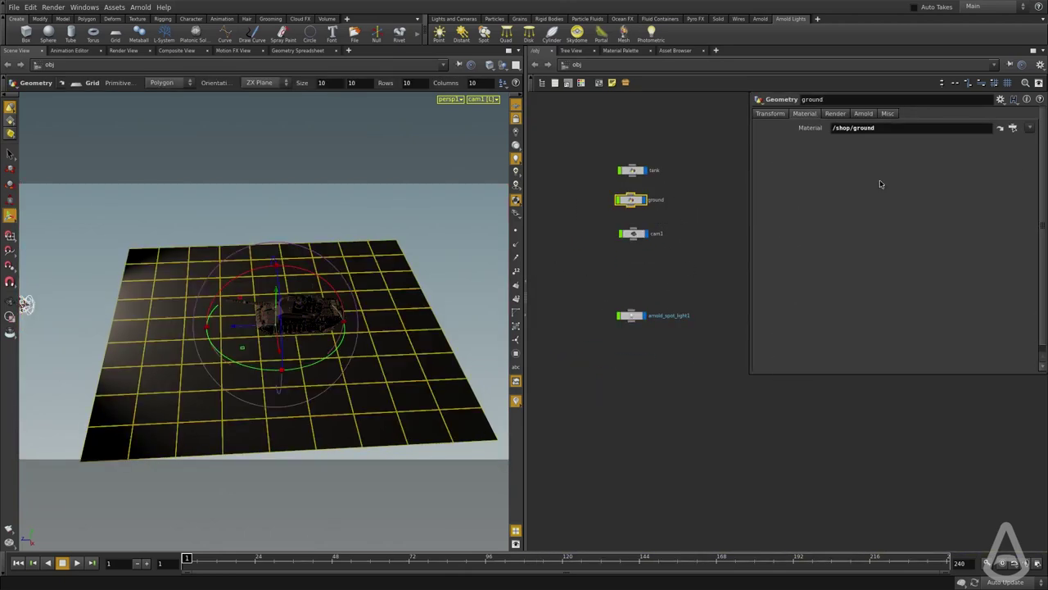
{"action": "left_click", "coordinate": [770, 114]}
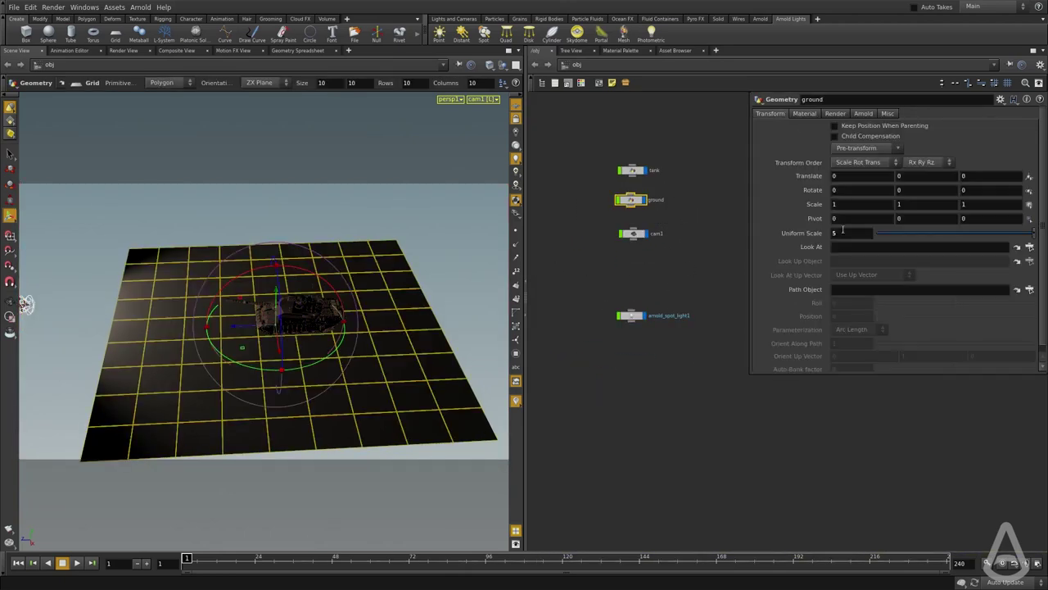
{"action": "left_click", "coordinate": [844, 235]}
{"action": "type", "text": "58"}
{"action": "key", "text": "Return"}
{"action": "left_click", "coordinate": [710, 459]}
{"action": "middle_click_drag", "start_coordinate": [656, 381], "coordinate": [648, 410]}
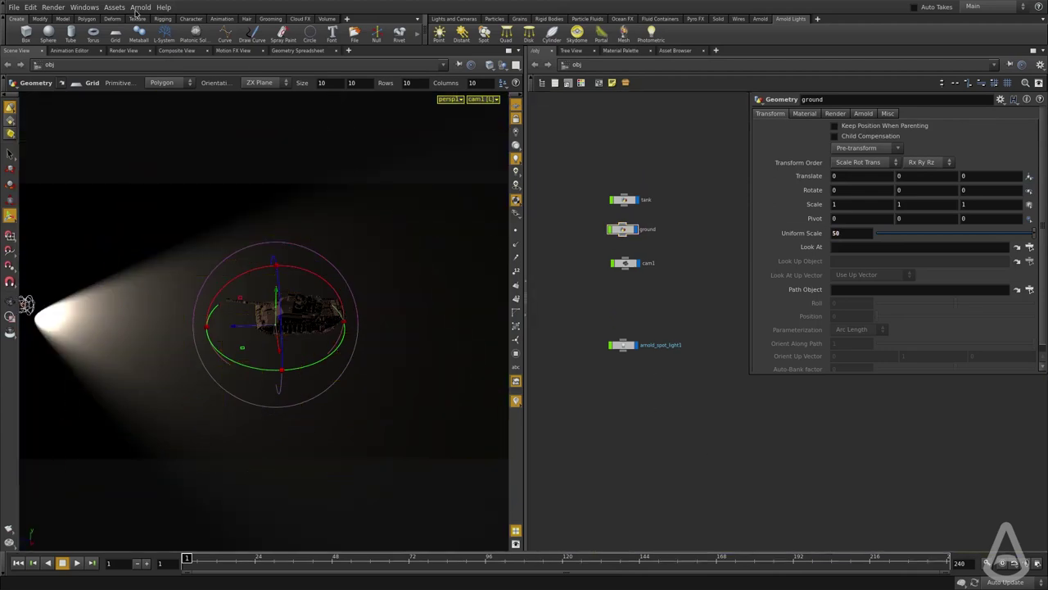
Pull the cam1 view back to frame the spot light and the tank, and render the frame again.
{"action": "key", "text": "space"}
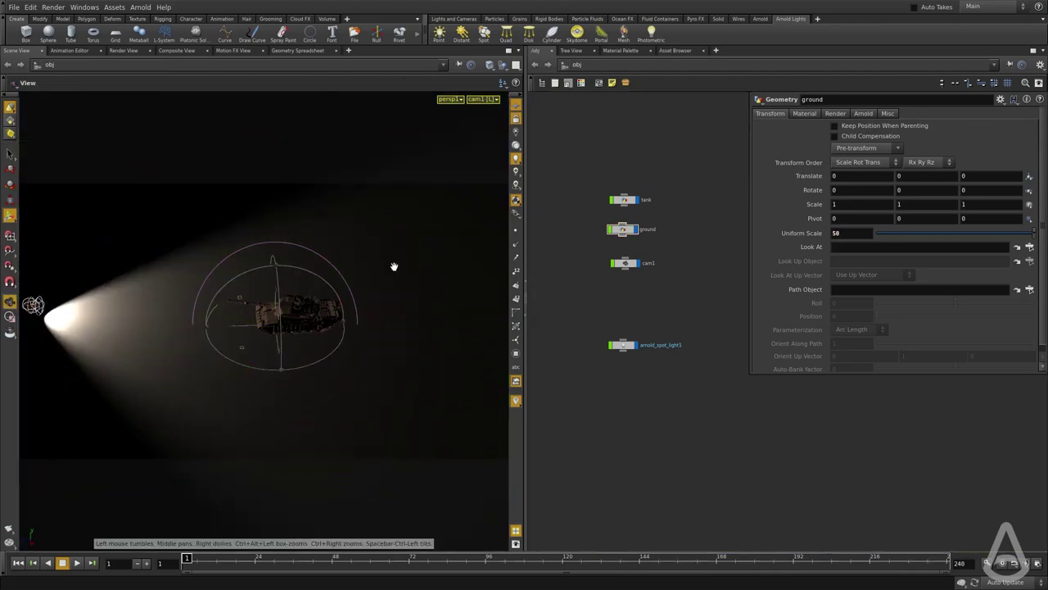
{"action": "middle_click_drag", "start_coordinate": [377, 271], "coordinate": [402, 270]}
{"action": "right_click_drag", "start_coordinate": [402, 270], "coordinate": [287, 291]}
{"action": "mouse_move", "coordinate": [286, 292]}
{"action": "left_mouse_down"}
{"action": "mouse_move", "coordinate": [349, 295]}
{"action": "mouse_move", "coordinate": [303, 279]}
{"action": "mouse_move", "coordinate": [282, 287]}
{"action": "left_mouse_up"}
{"action": "key", "text": "Return"}
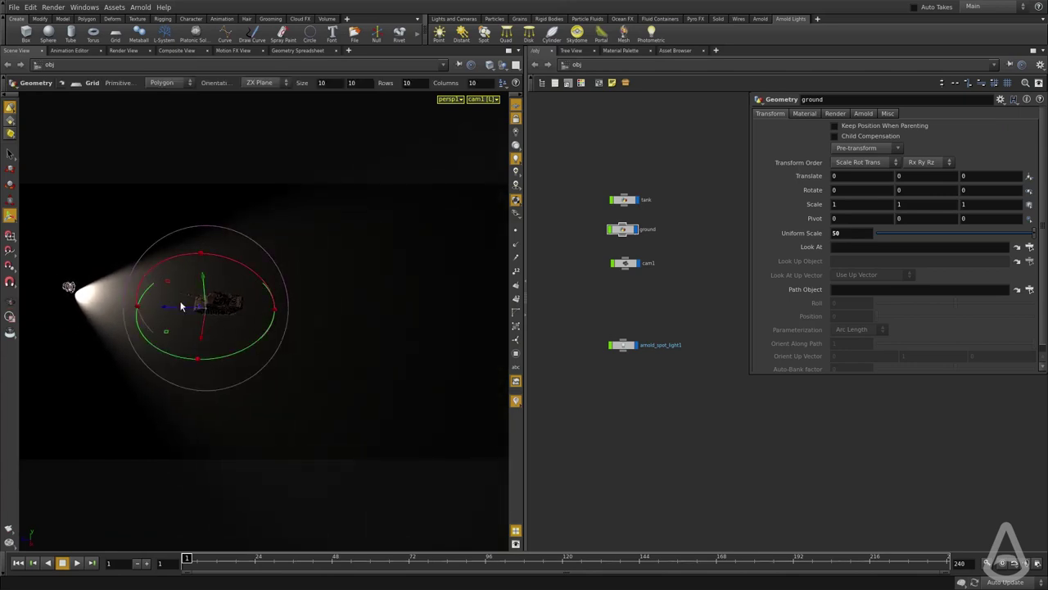
{"action": "left_click", "coordinate": [123, 50]}
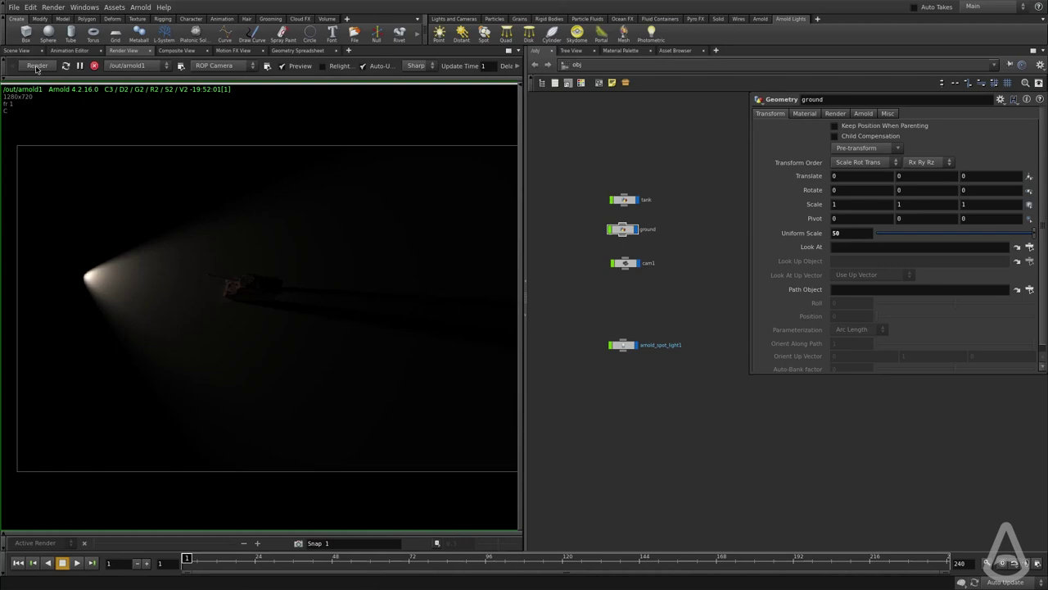
{"action": "left_click", "coordinate": [39, 66]}
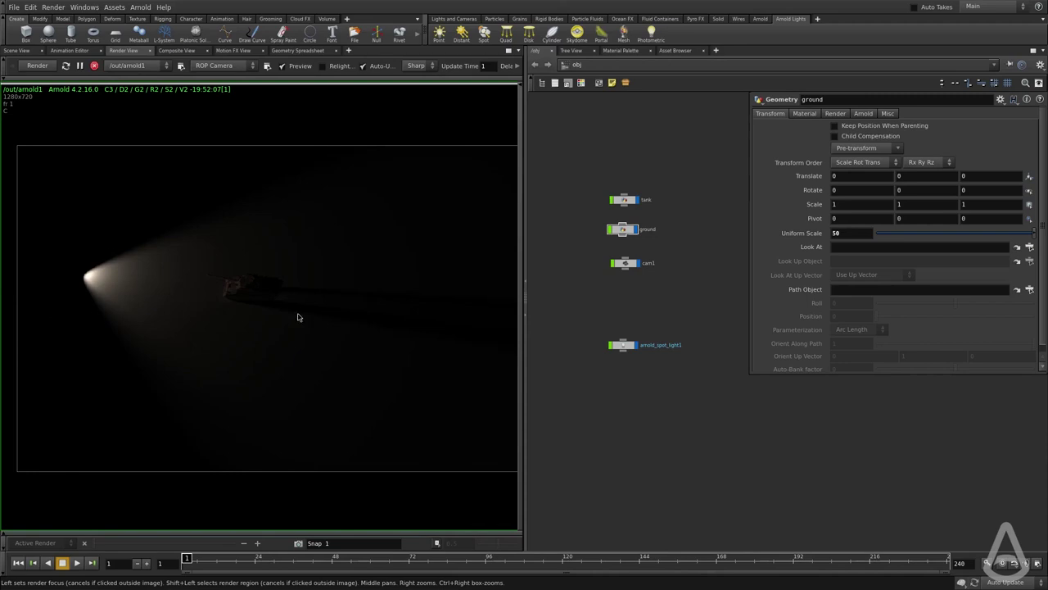
Select the spot light and raise its intensity to 1000 and finally 10000, checking the effect in the render.
{"action": "middle_click_drag", "start_coordinate": [636, 332], "coordinate": [629, 354]}
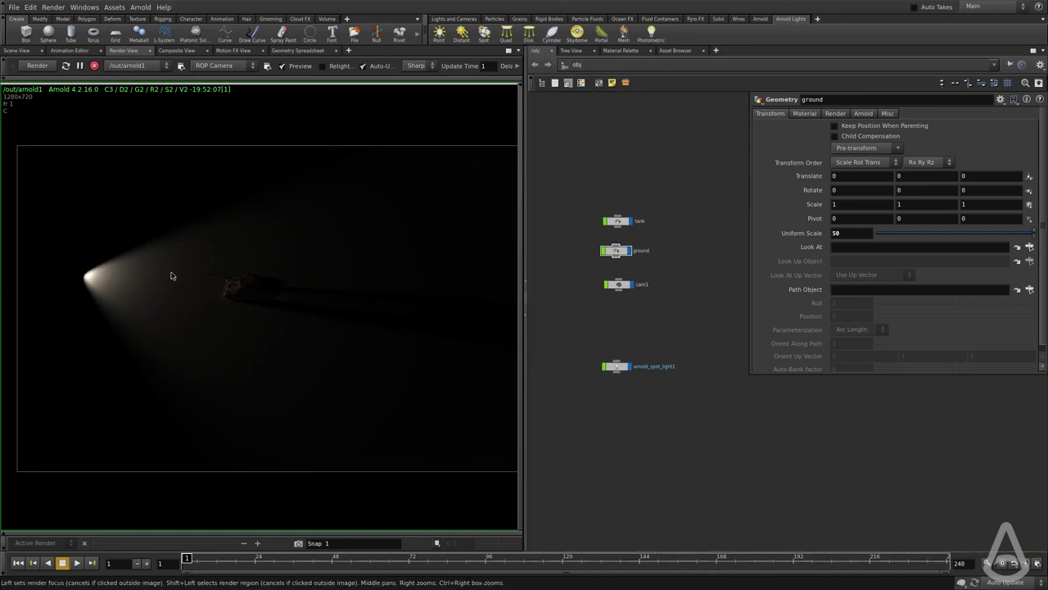
{"action": "scroll", "coordinate": [630, 297], "scroll_direction": "up", "scroll_amount": 1}
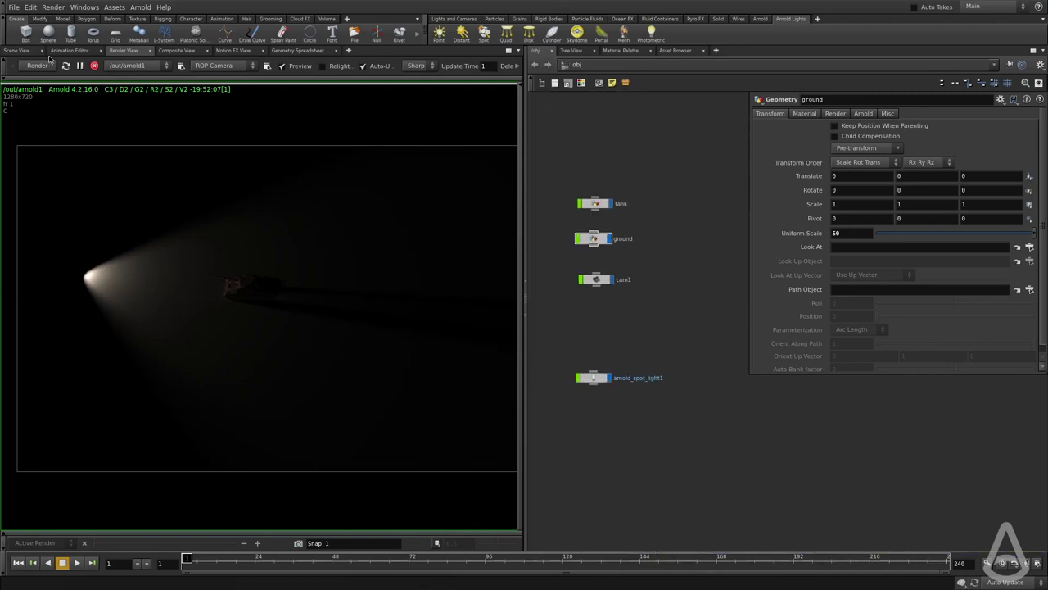
{"action": "middle_click_drag", "start_coordinate": [659, 264], "coordinate": [673, 216]}
{"action": "left_click_drag", "start_coordinate": [660, 270], "coordinate": [591, 342]}
{"action": "left_click", "coordinate": [856, 155]}
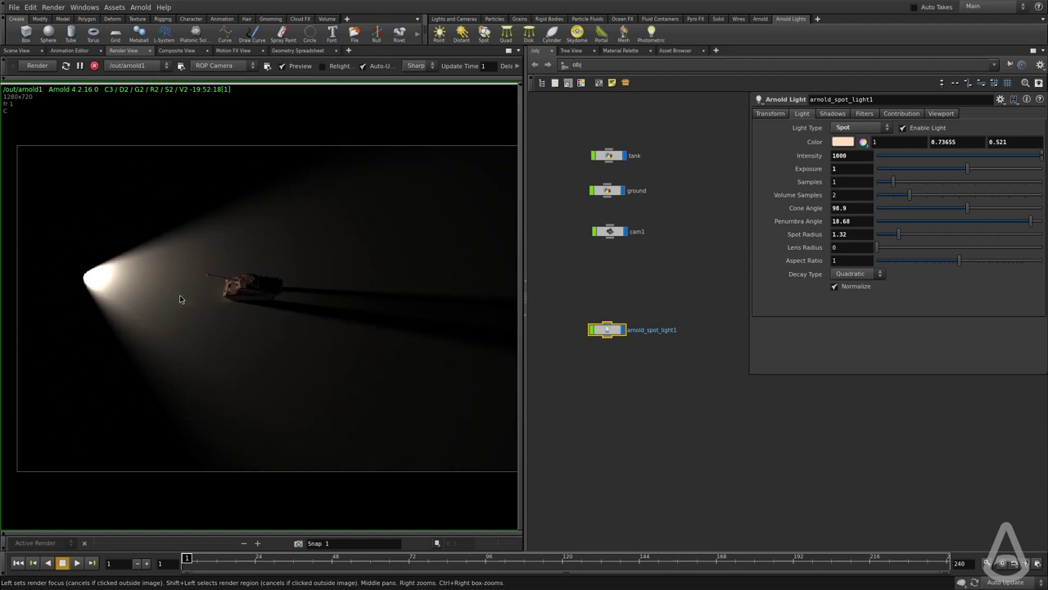
{"action": "scroll", "coordinate": [186, 352], "scroll_direction": "down", "scroll_amount": 2}
{"action": "middle_click_drag", "start_coordinate": [266, 312], "coordinate": [232, 322]}
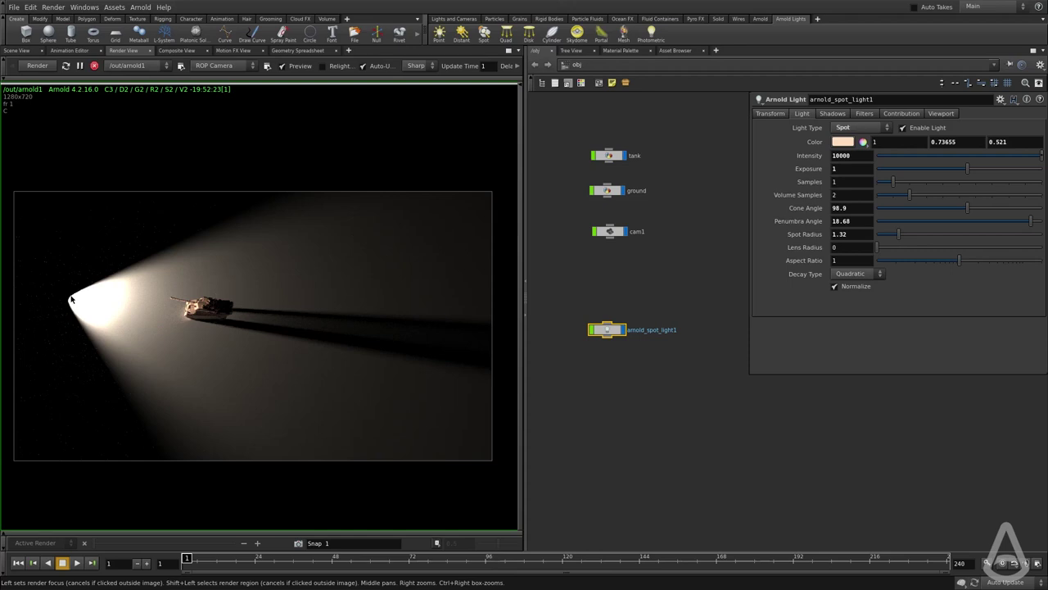
Raise the spot light's lens radius to 1.99 and on to 9.6, inspecting the light's origin in the render.
{"action": "left_click_drag", "start_coordinate": [881, 253], "coordinate": [911, 253]}
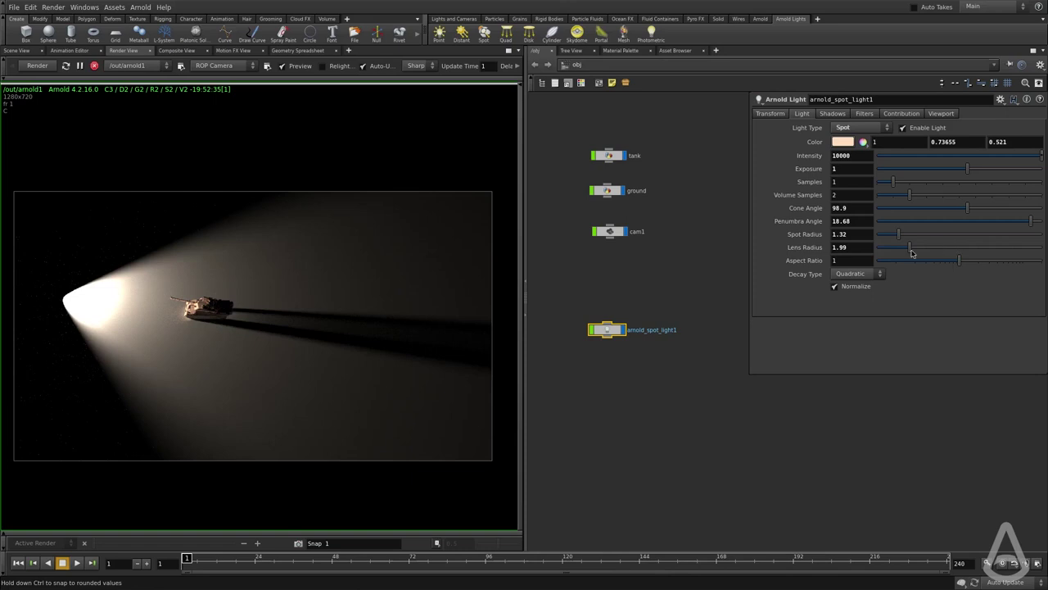
{"action": "left_click_drag", "start_coordinate": [912, 253], "coordinate": [1036, 254]}
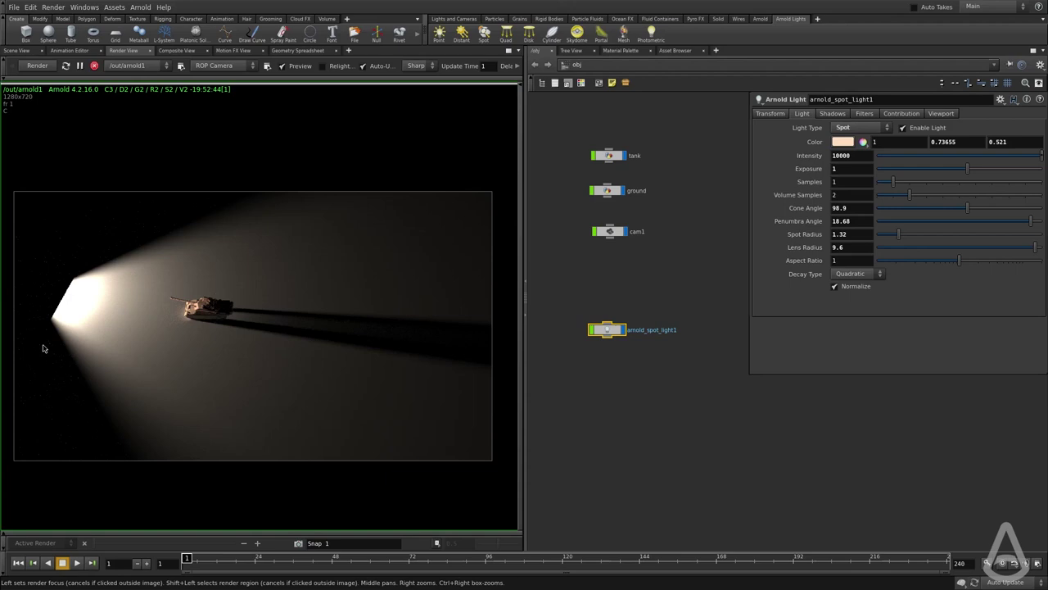
{"action": "middle_click_drag", "start_coordinate": [75, 291], "coordinate": [124, 295]}
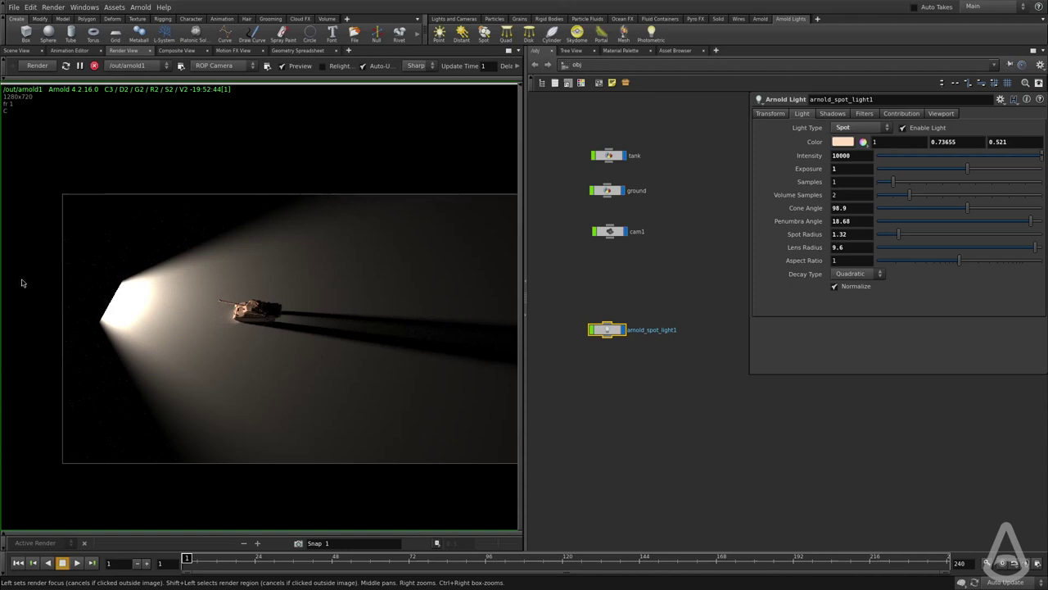
{"action": "scroll", "coordinate": [135, 303], "scroll_direction": "down", "scroll_amount": 2}
{"action": "middle_click_drag", "start_coordinate": [173, 312], "coordinate": [139, 298]}
{"action": "scroll", "coordinate": [343, 344], "scroll_direction": "up", "scroll_amount": 1}
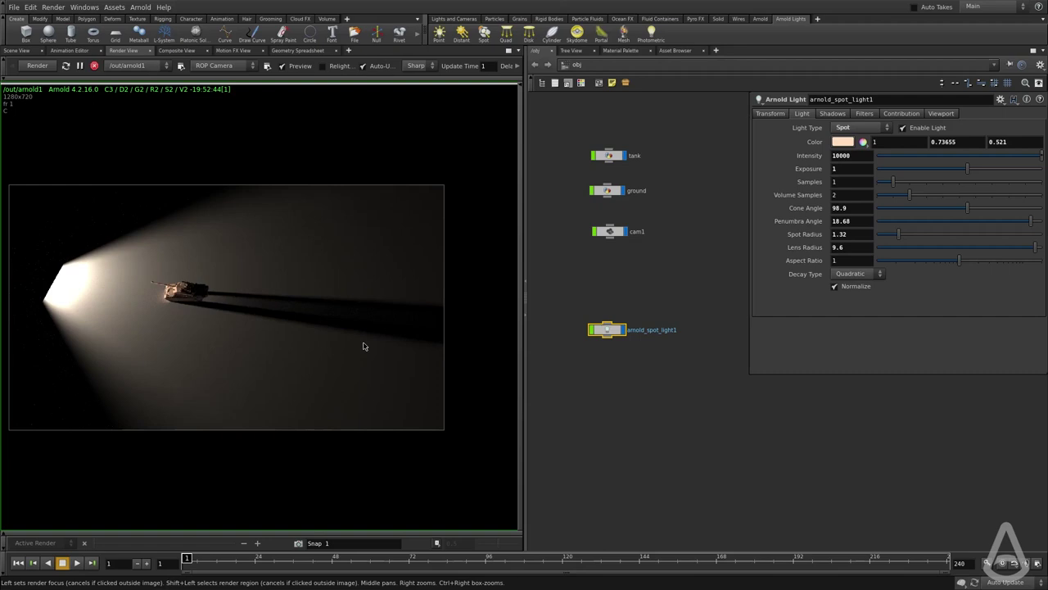
{"action": "middle_click_drag", "start_coordinate": [304, 343], "coordinate": [338, 348]}
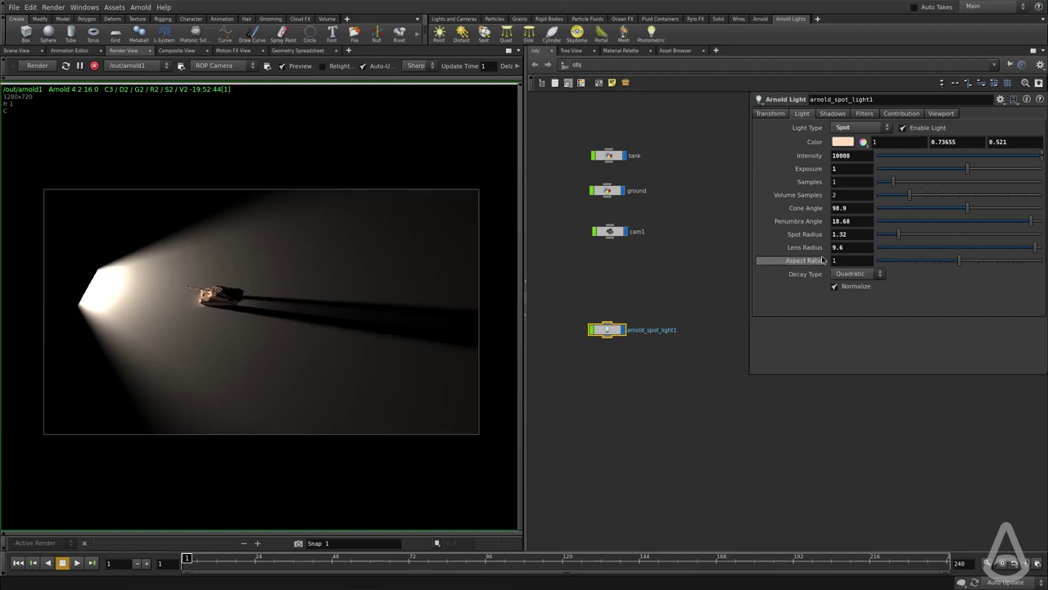
Push the spot light's lens radius beyond the slider range to 12.4 and on to 14.2, examining the beam's origin.
{"action": "middle_click_drag", "start_coordinate": [803, 246], "coordinate": [942, 247]}
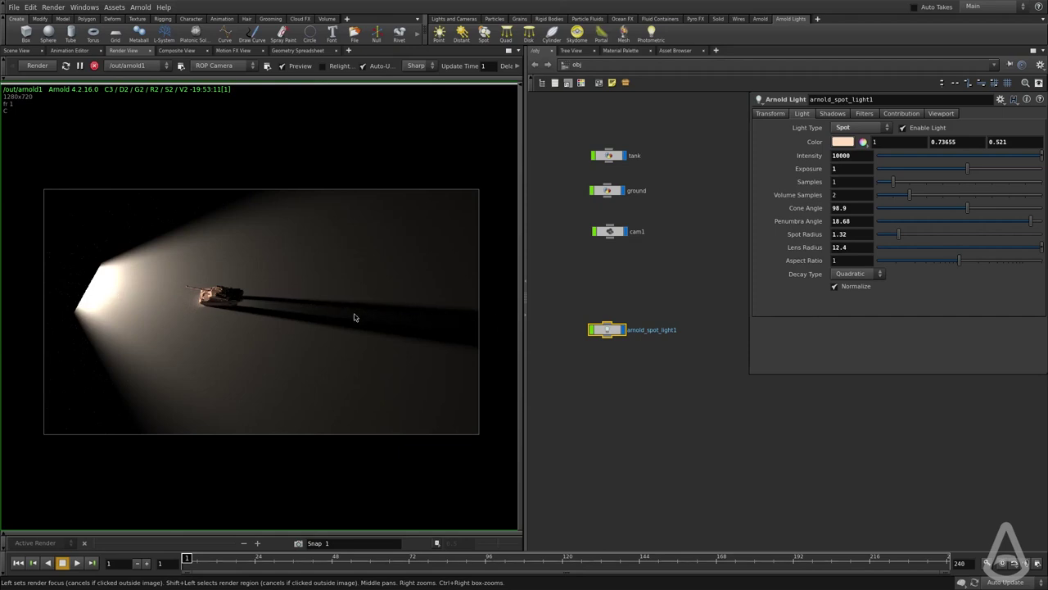
{"action": "middle_click_drag", "start_coordinate": [798, 246], "coordinate": [827, 250]}
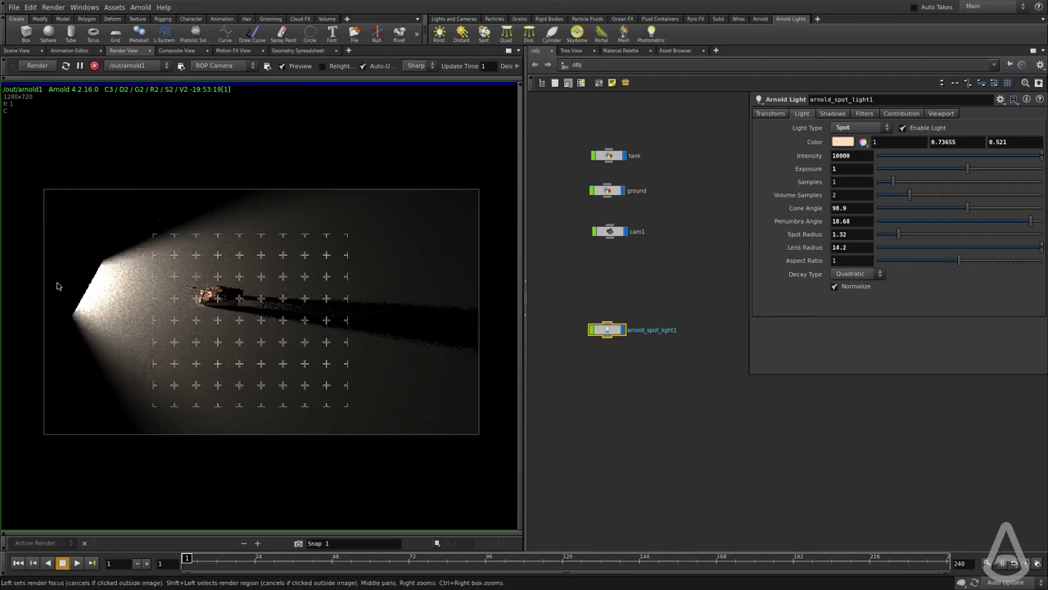
{"action": "middle_click_drag", "start_coordinate": [52, 277], "coordinate": [182, 287]}
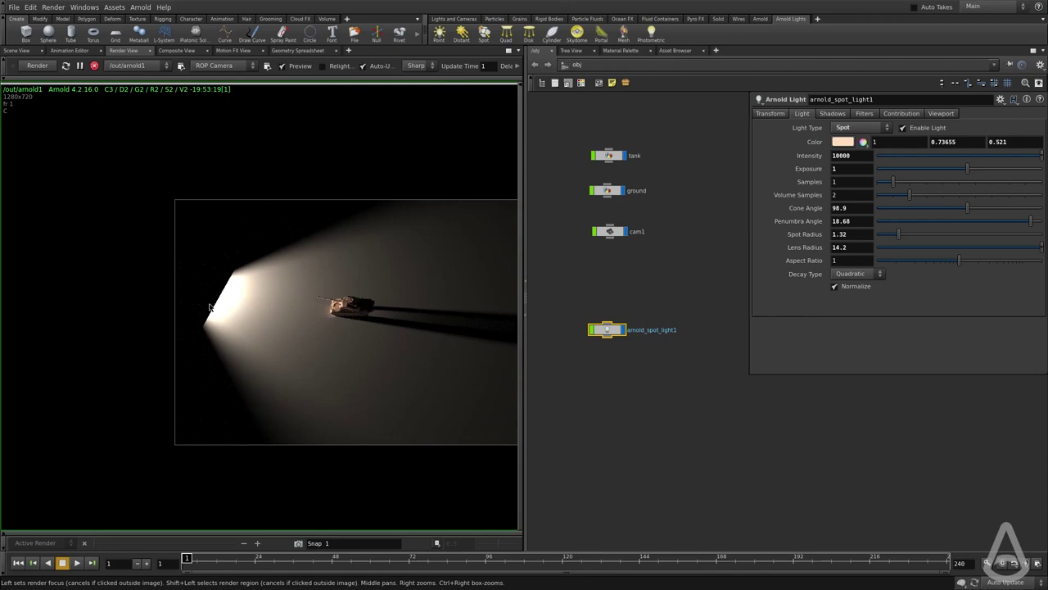
{"action": "middle_click_drag", "start_coordinate": [230, 302], "coordinate": [155, 293]}
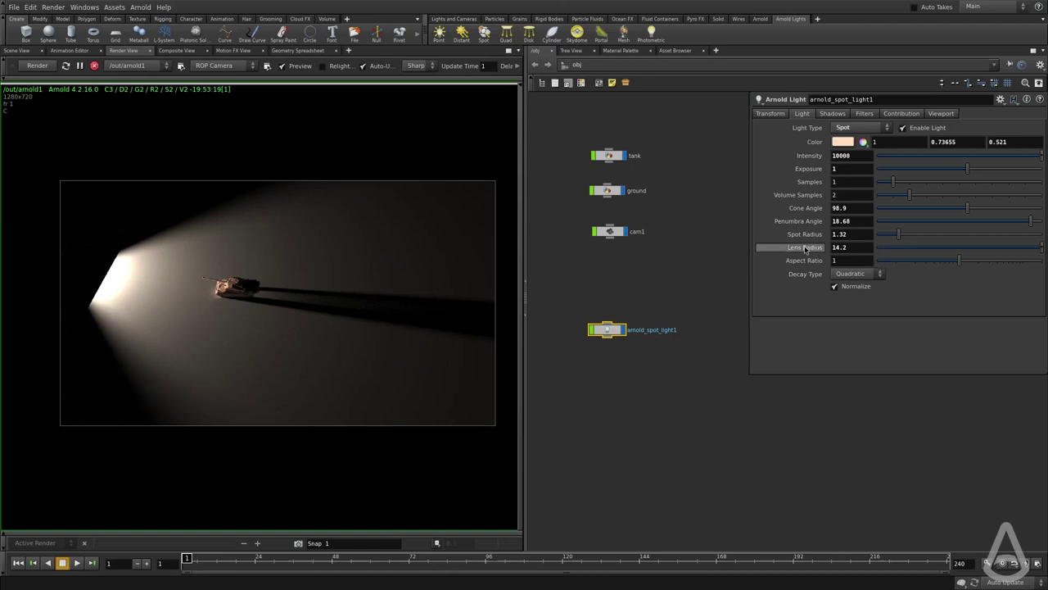
{"action": "mouse_move", "coordinate": [805, 248]}
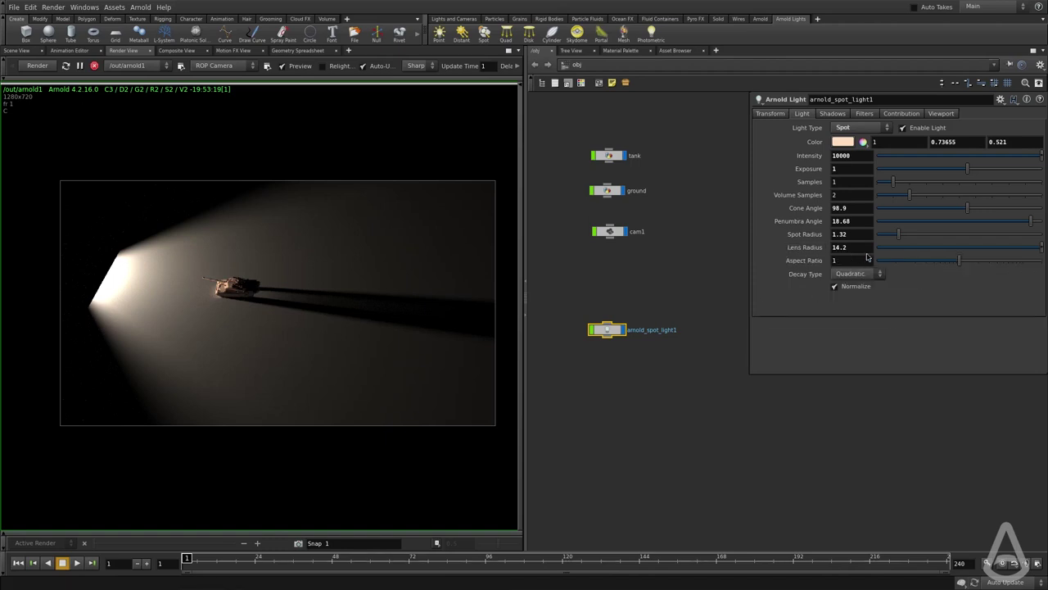
Reset the spot light's lens radius to 0 and review the beam around the tank.
{"action": "left_click_drag", "start_coordinate": [956, 249], "coordinate": [505, 262]}
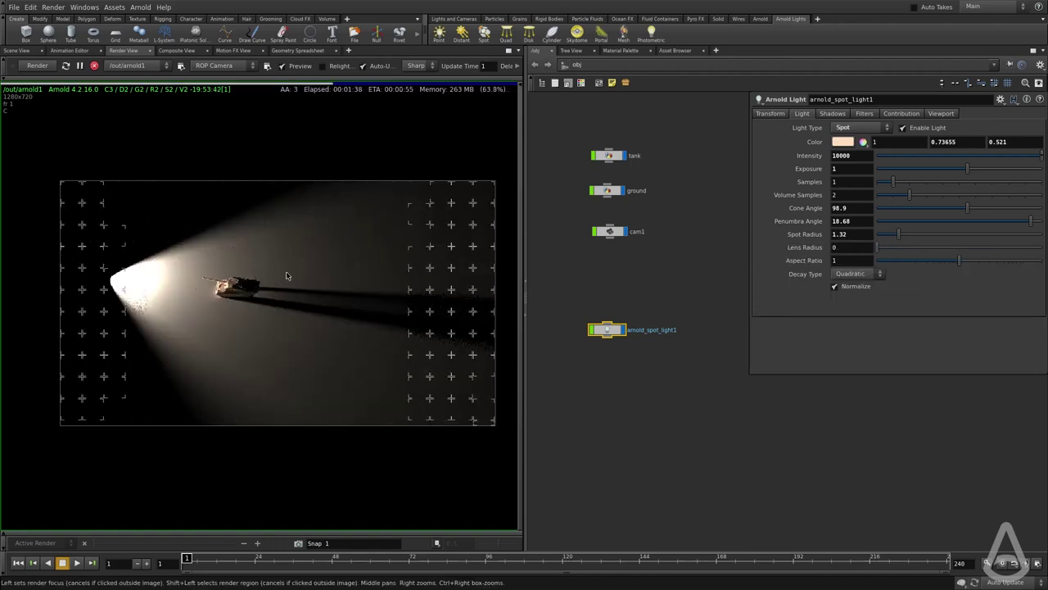
{"action": "scroll", "coordinate": [220, 319], "scroll_direction": "up", "scroll_amount": 2}
{"action": "middle_click_drag", "start_coordinate": [243, 327], "coordinate": [264, 341]}
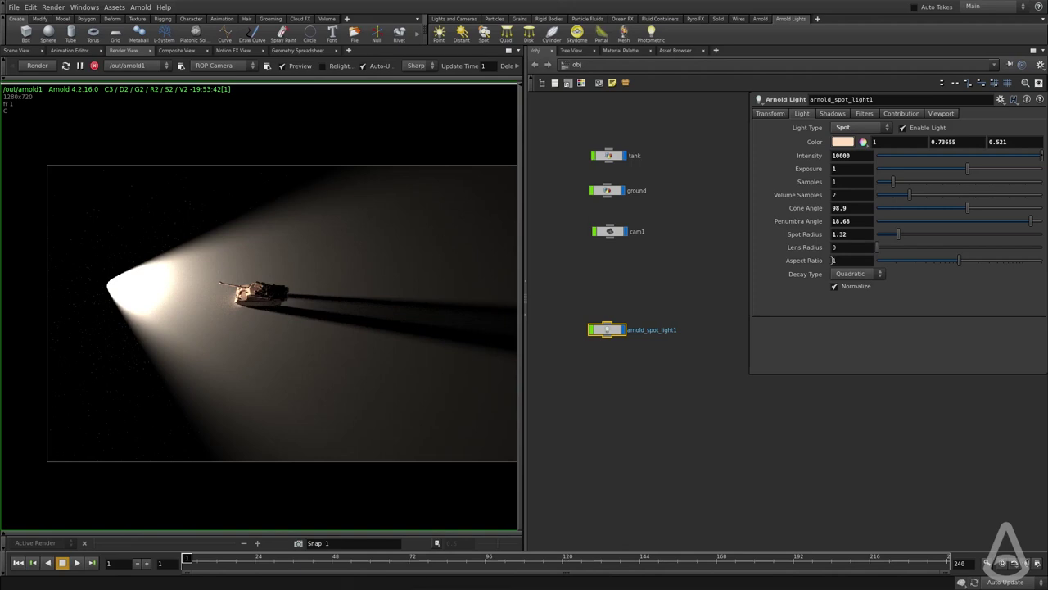
In the 3D scene, move the spot light closer to the tank and raise it so it shines down at an angle.
{"action": "left_click", "coordinate": [17, 51]}
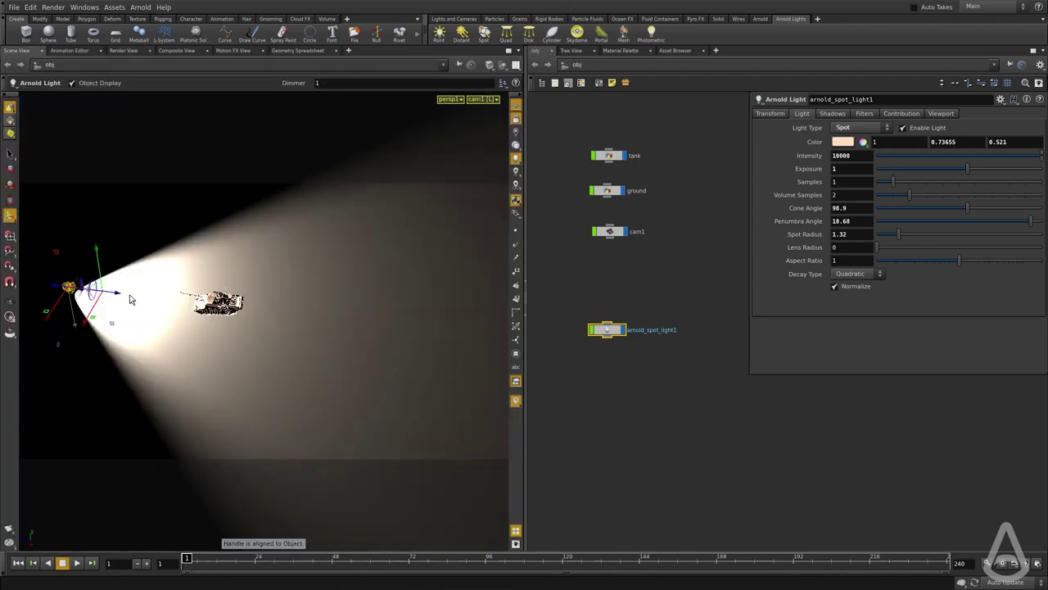
{"action": "left_click_drag", "start_coordinate": [117, 296], "coordinate": [248, 316]}
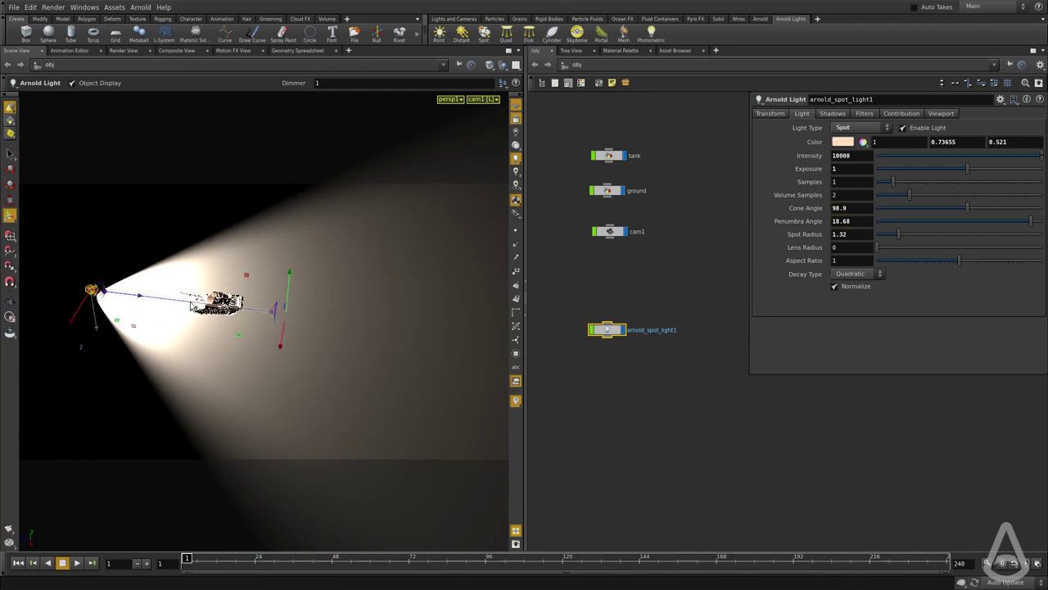
{"action": "left_click_drag", "start_coordinate": [128, 296], "coordinate": [193, 296]}
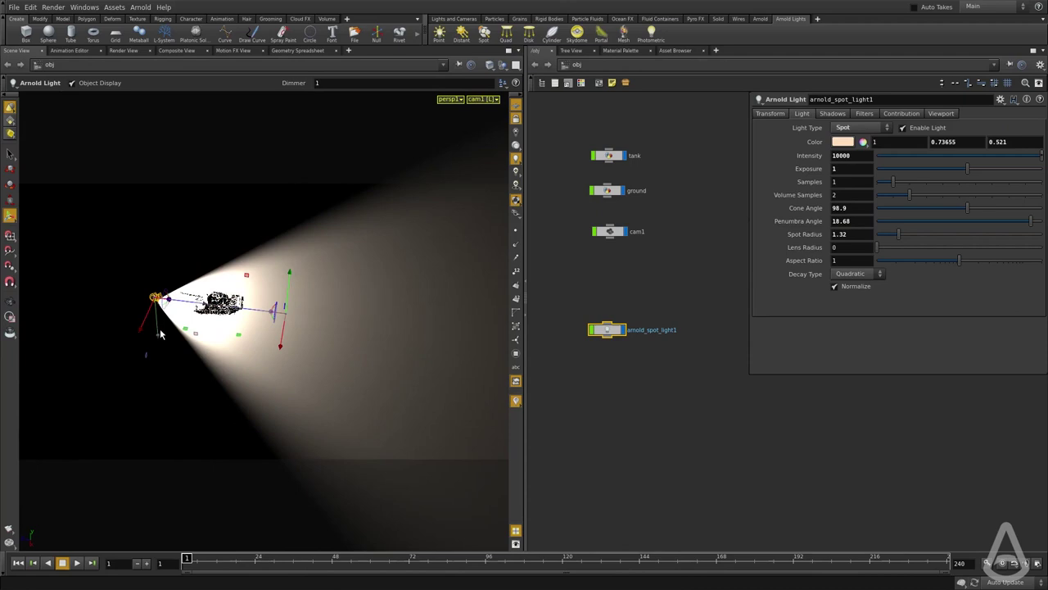
{"action": "left_click_drag", "start_coordinate": [159, 330], "coordinate": [189, 277]}
Set the spot light's intensity to 100 and check the result in the render view.
{"action": "left_click_drag", "start_coordinate": [862, 157], "coordinate": [702, 156]}
{"action": "type", "text": "1"}
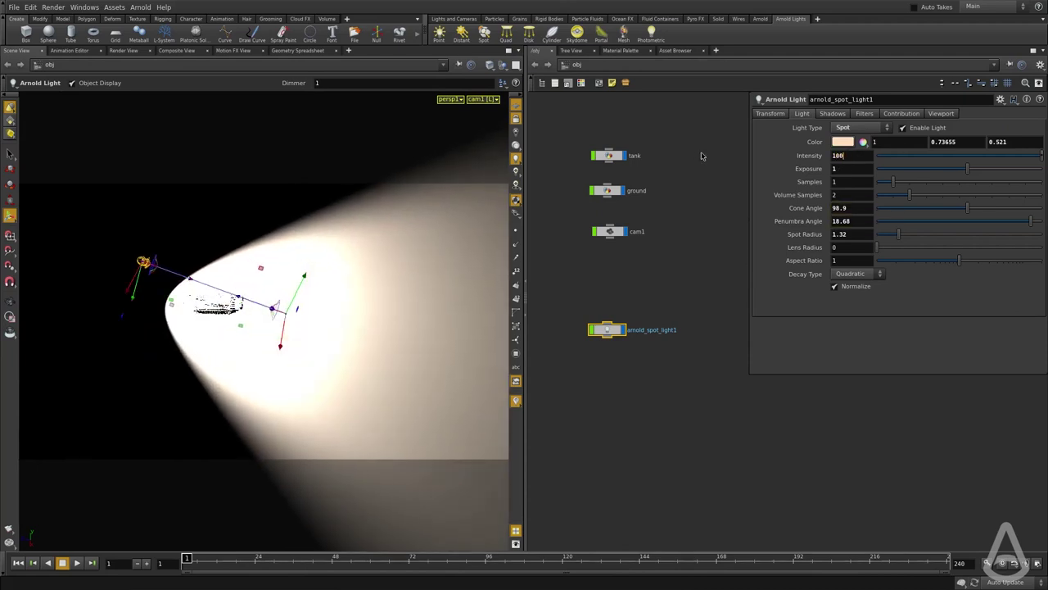
{"action": "key", "text": "Return"}
{"action": "left_click", "coordinate": [122, 51]}
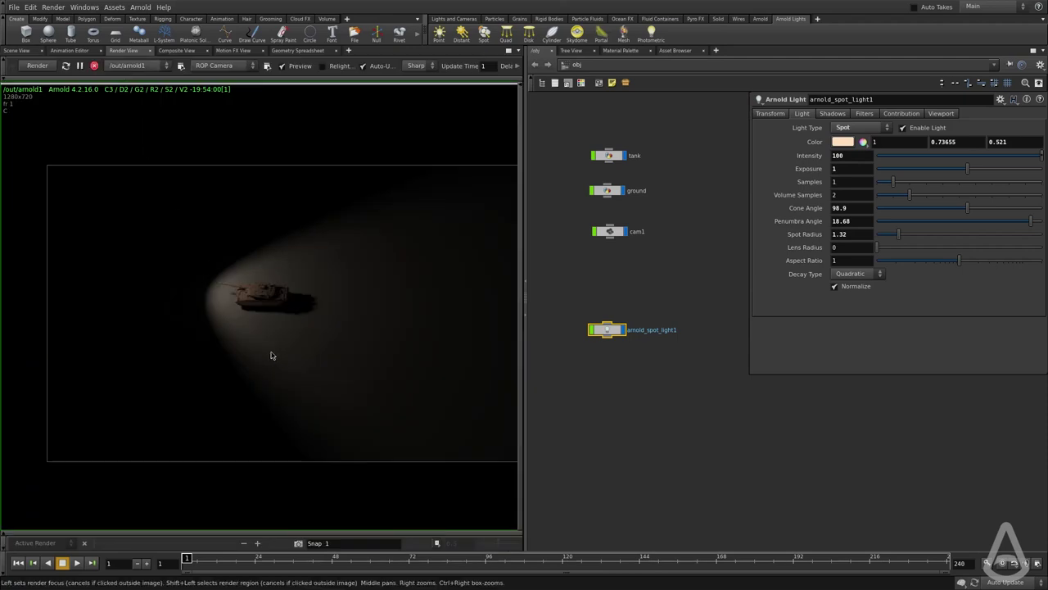
Reframe cam1 in the 3D scene to a closer, lower view of the tank and return to the render.
{"action": "left_click", "coordinate": [18, 51]}
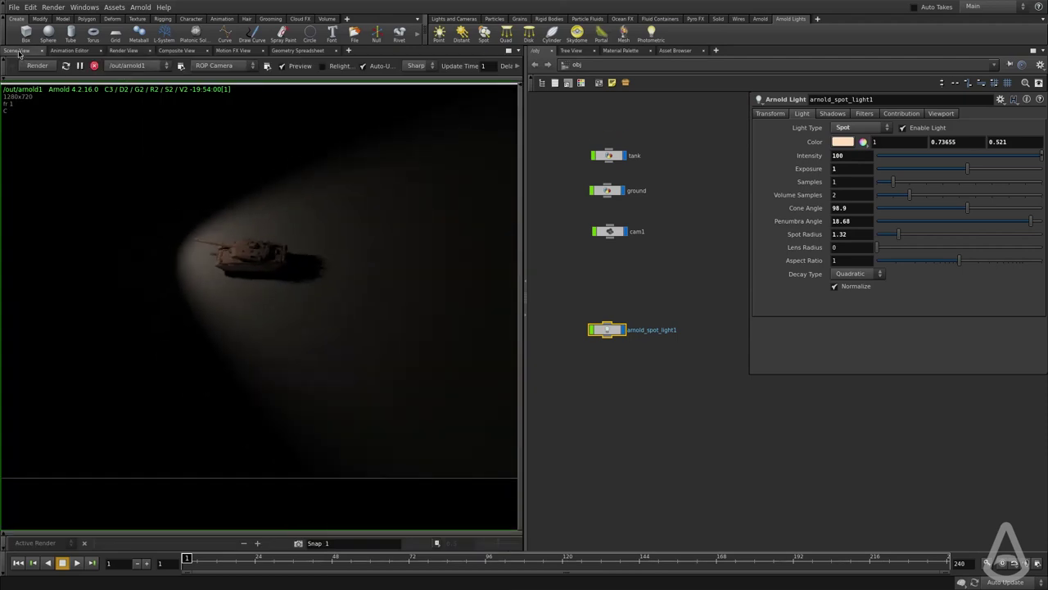
{"action": "key", "text": "Escape"}
{"action": "left_click_drag", "start_coordinate": [368, 232], "coordinate": [306, 293]}
{"action": "left_click", "coordinate": [101, 51]}
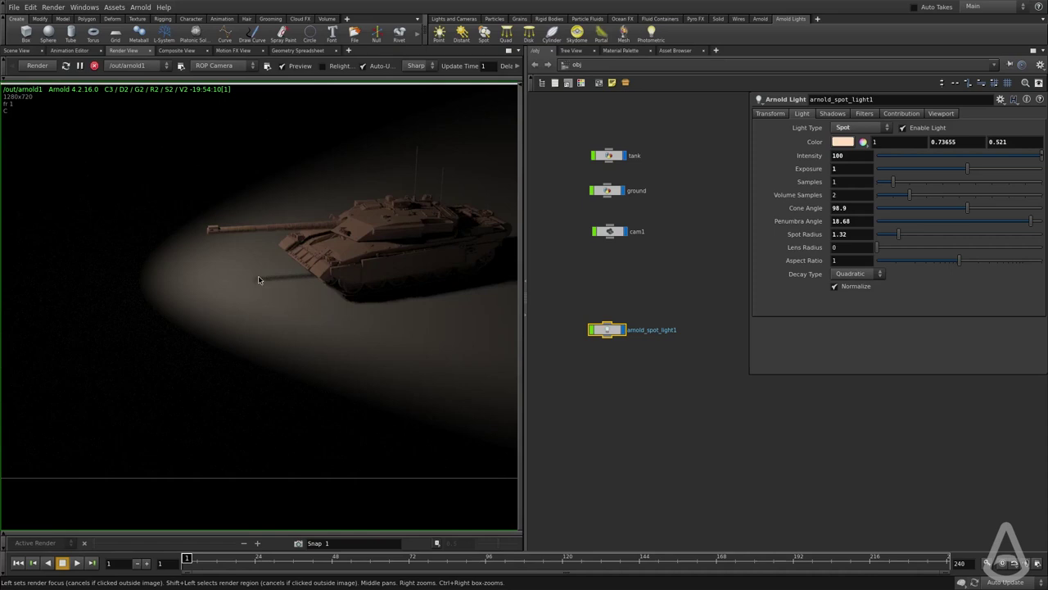
Lower the spot light's aspect ratio to 0.275394 and on to about 0.115, checking the narrowed beam in the render.
{"action": "middle_click_drag", "start_coordinate": [727, 451], "coordinate": [723, 463]}
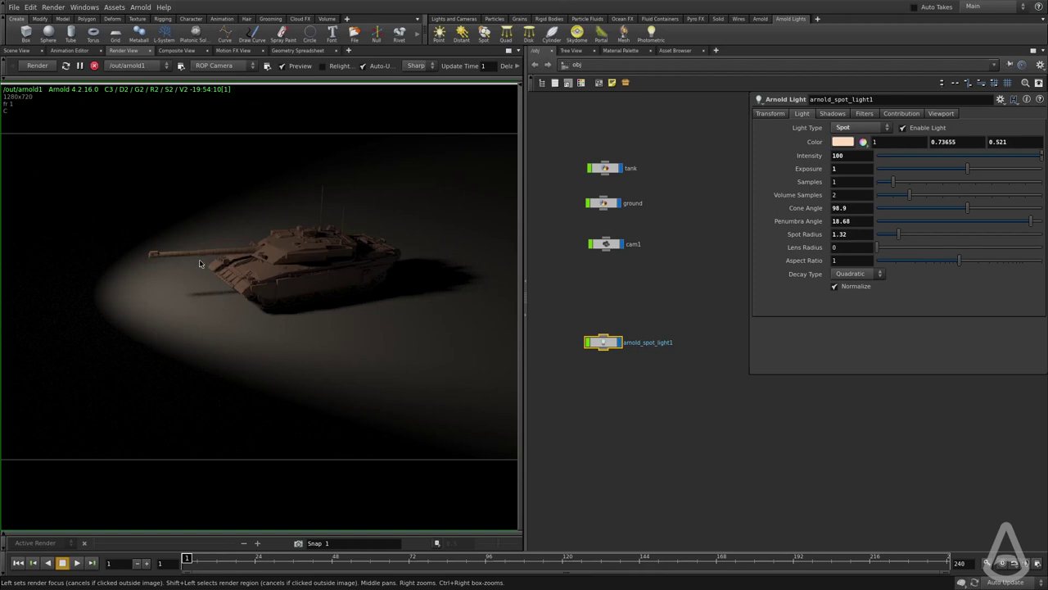
{"action": "left_click", "coordinate": [924, 262]}
{"action": "scroll", "coordinate": [335, 314], "scroll_direction": "down", "scroll_amount": 3}
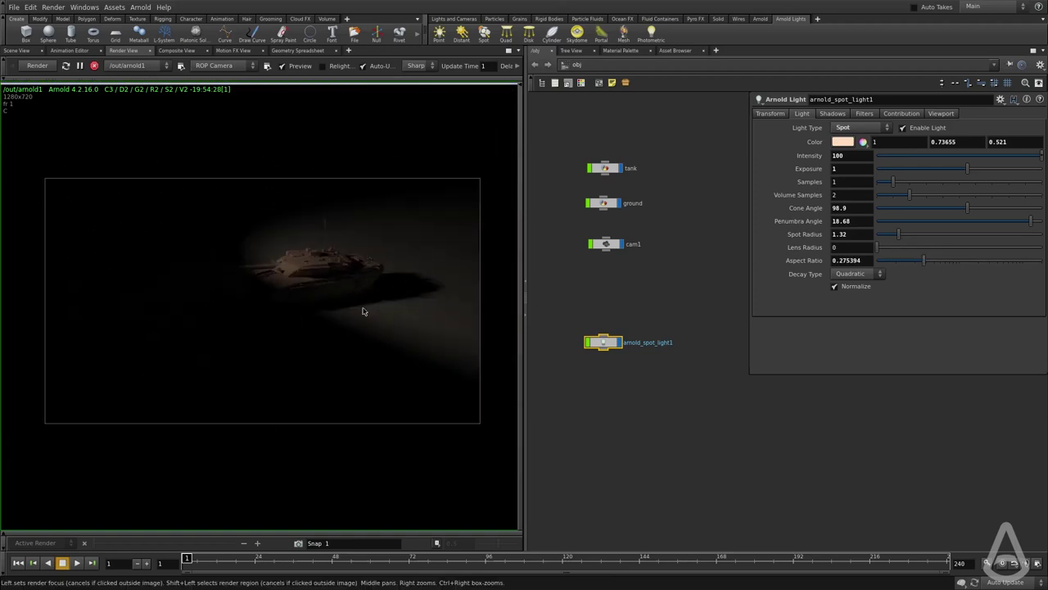
{"action": "middle_click_drag", "start_coordinate": [343, 266], "coordinate": [287, 276]}
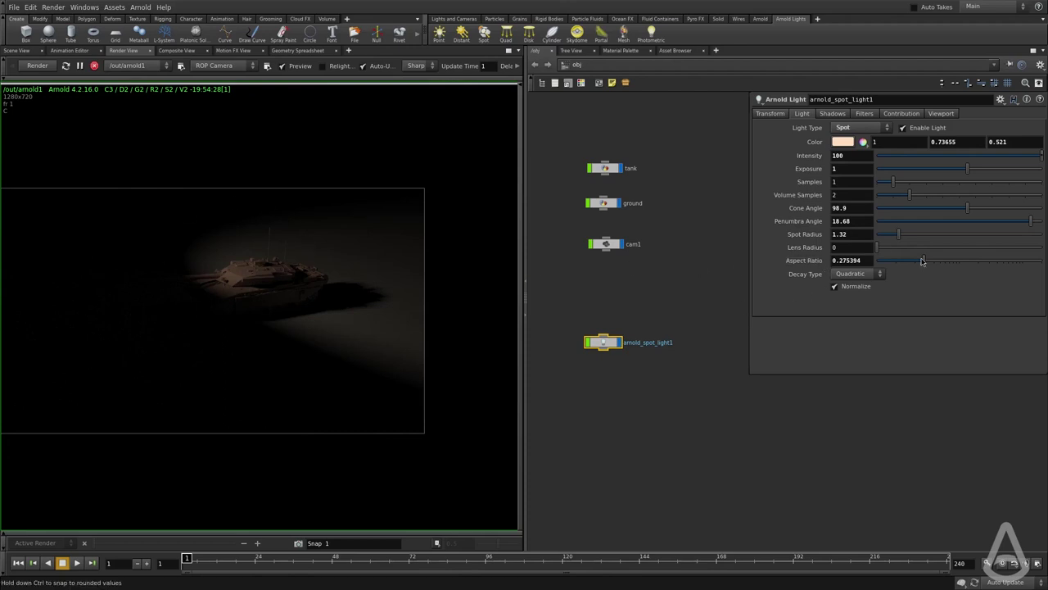
{"action": "left_click_drag", "start_coordinate": [923, 260], "coordinate": [900, 263]}
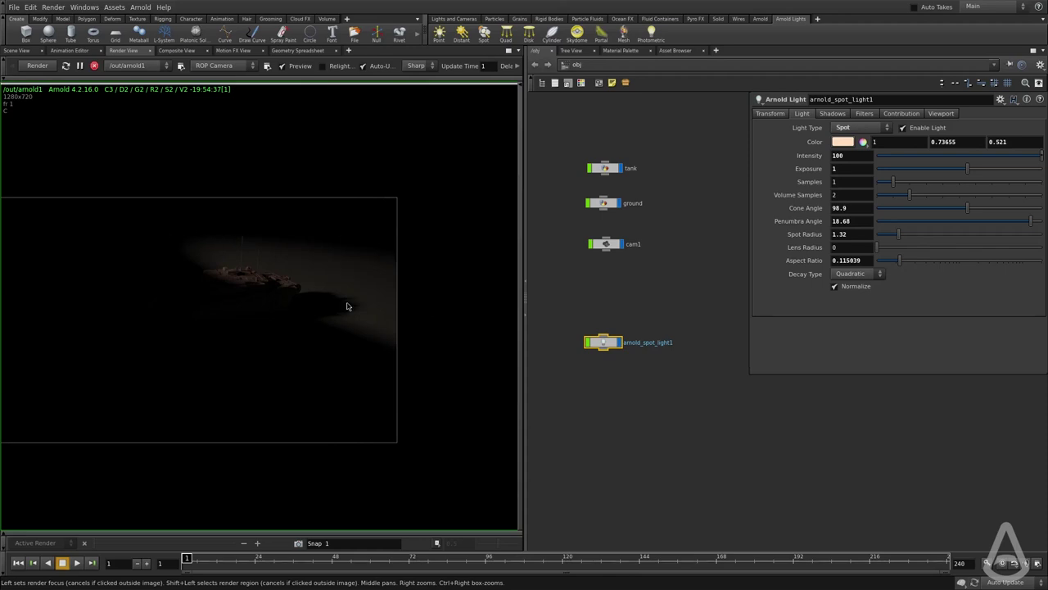
Lower the spot light's aspect ratio to about 0.082 and set its intensity to 1000.
{"action": "left_click_drag", "start_coordinate": [901, 264], "coordinate": [890, 264]}
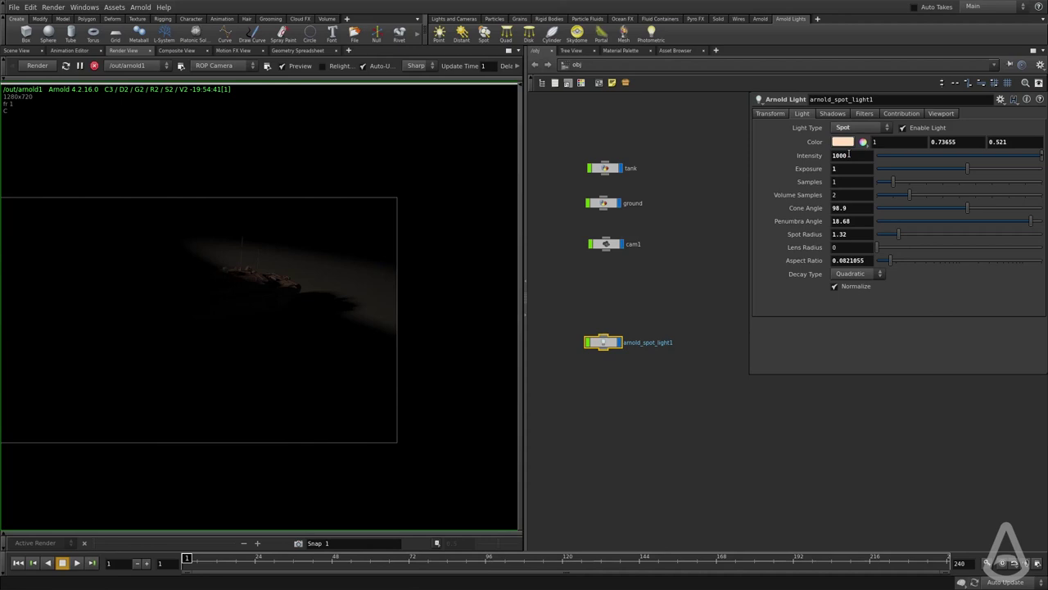
{"action": "key", "text": "Return"}
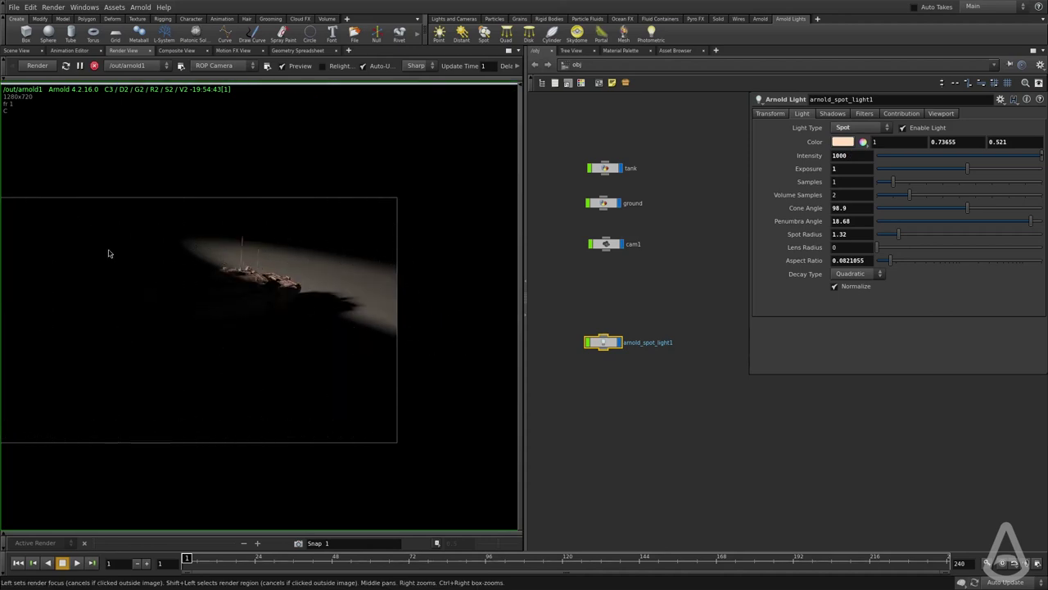
Set the spot light's aspect ratio to 1 and look over the available decay types, keeping Quadratic.
{"action": "left_click", "coordinate": [852, 261]}
{"action": "type", "text": "1"}
{"action": "key", "text": "Return"}
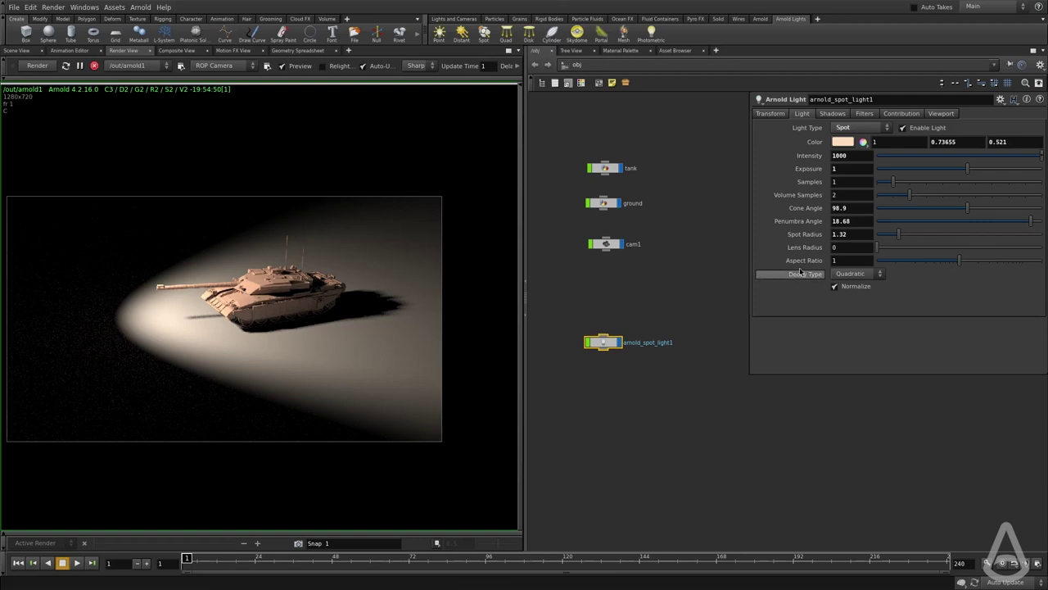
{"action": "left_click", "coordinate": [876, 275]}
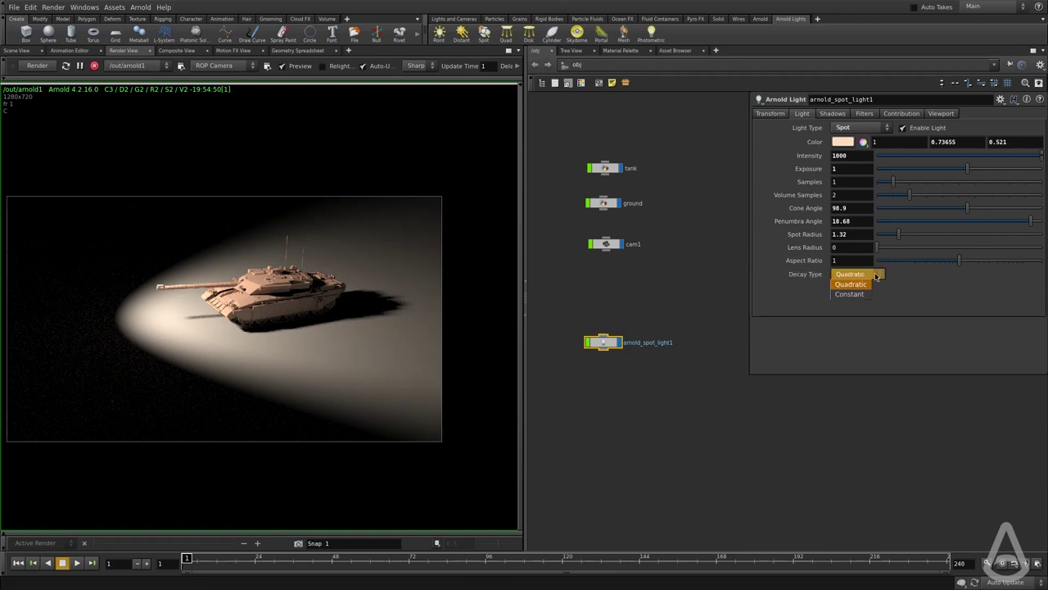
{"action": "left_click", "coordinate": [788, 293]}
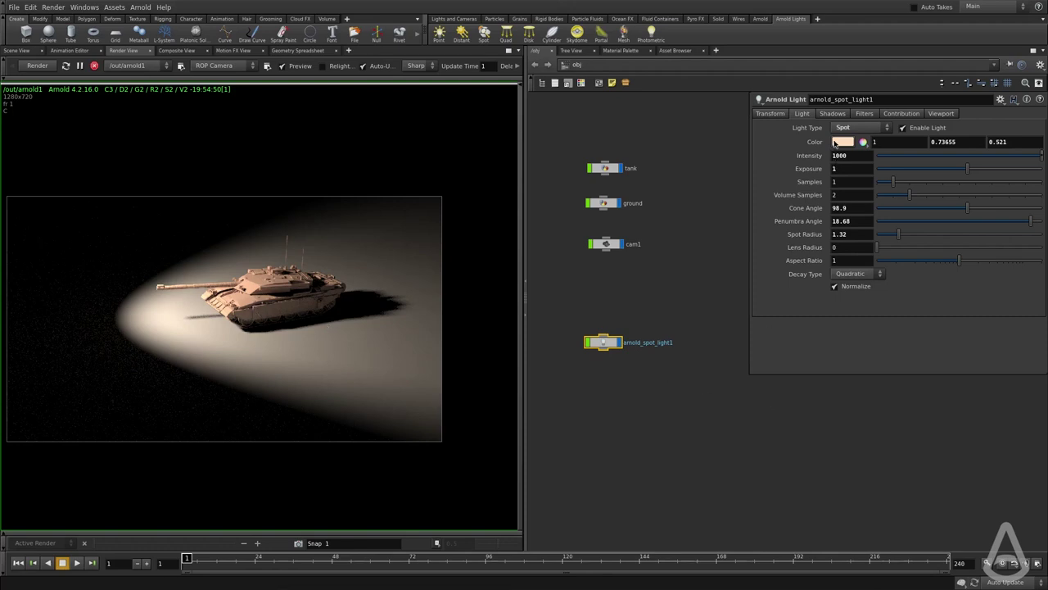
Deselect the spot light node in the object network.
{"action": "middle_click_drag", "start_coordinate": [659, 418], "coordinate": [673, 417]}
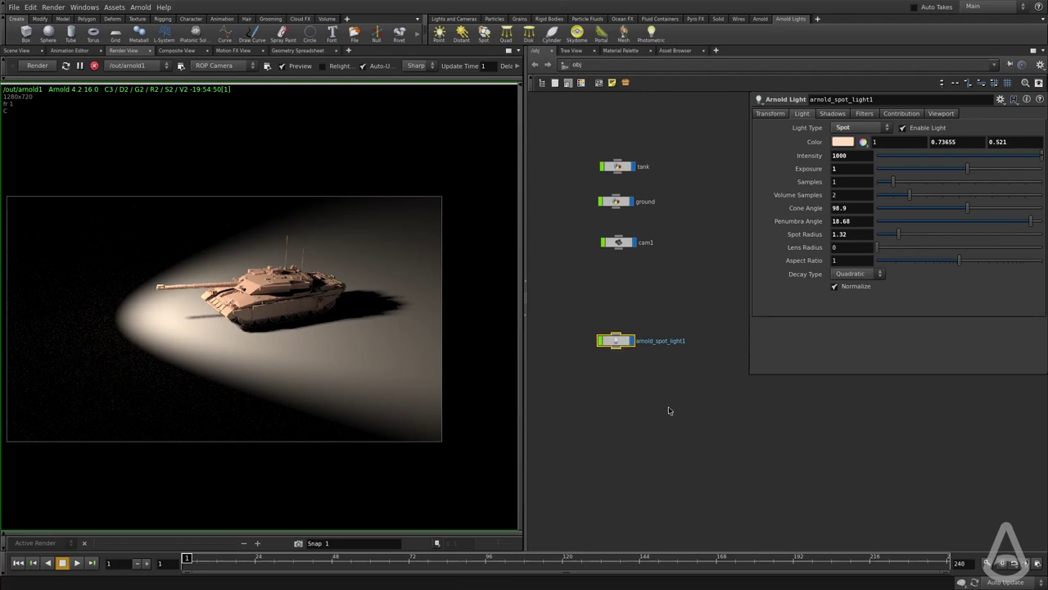
{"action": "left_click_drag", "start_coordinate": [666, 410], "coordinate": [690, 378]}
{"action": "left_click", "coordinate": [614, 401]}
{"action": "left_click", "coordinate": [681, 387]}
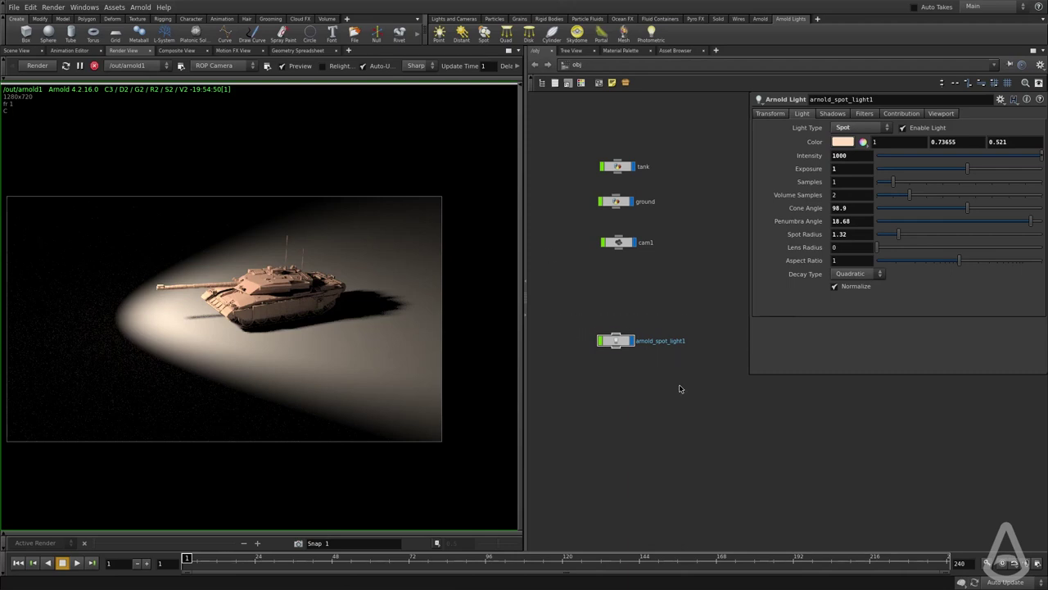